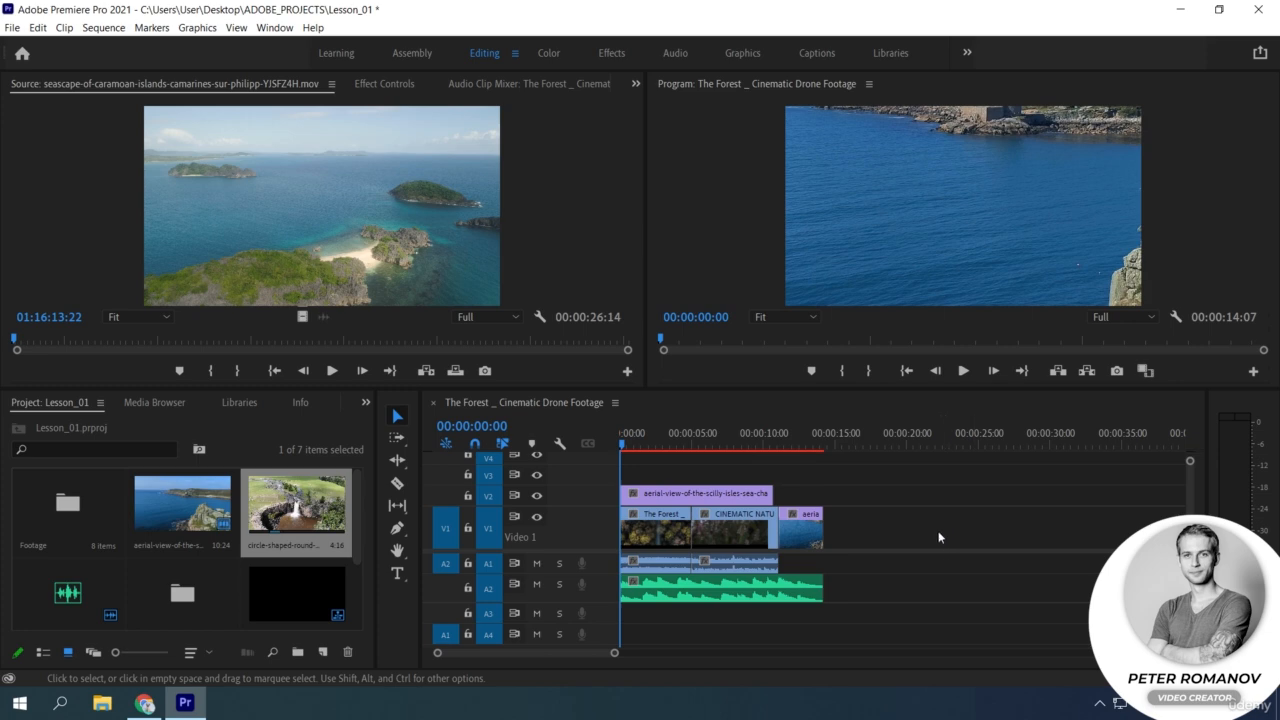
Shift all the clips in the sequence together so they start at about 18 seconds.
click(431, 271)
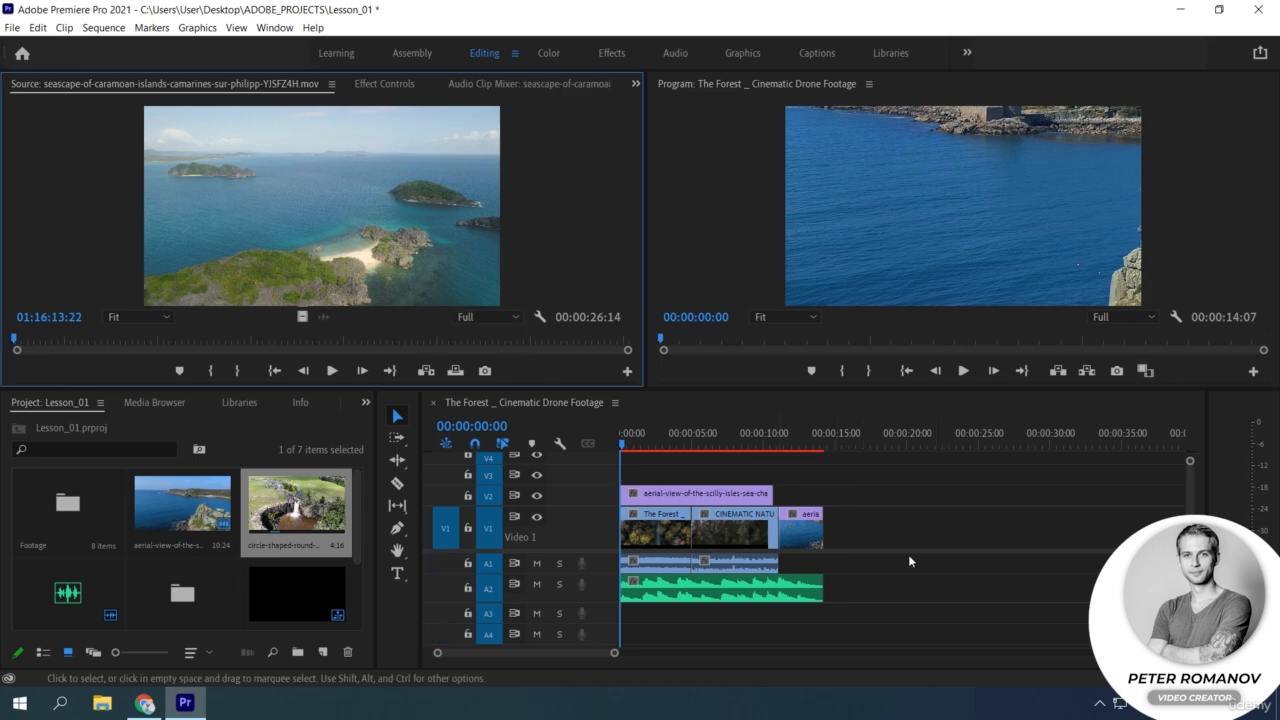
drag(948, 618, 962, 515)
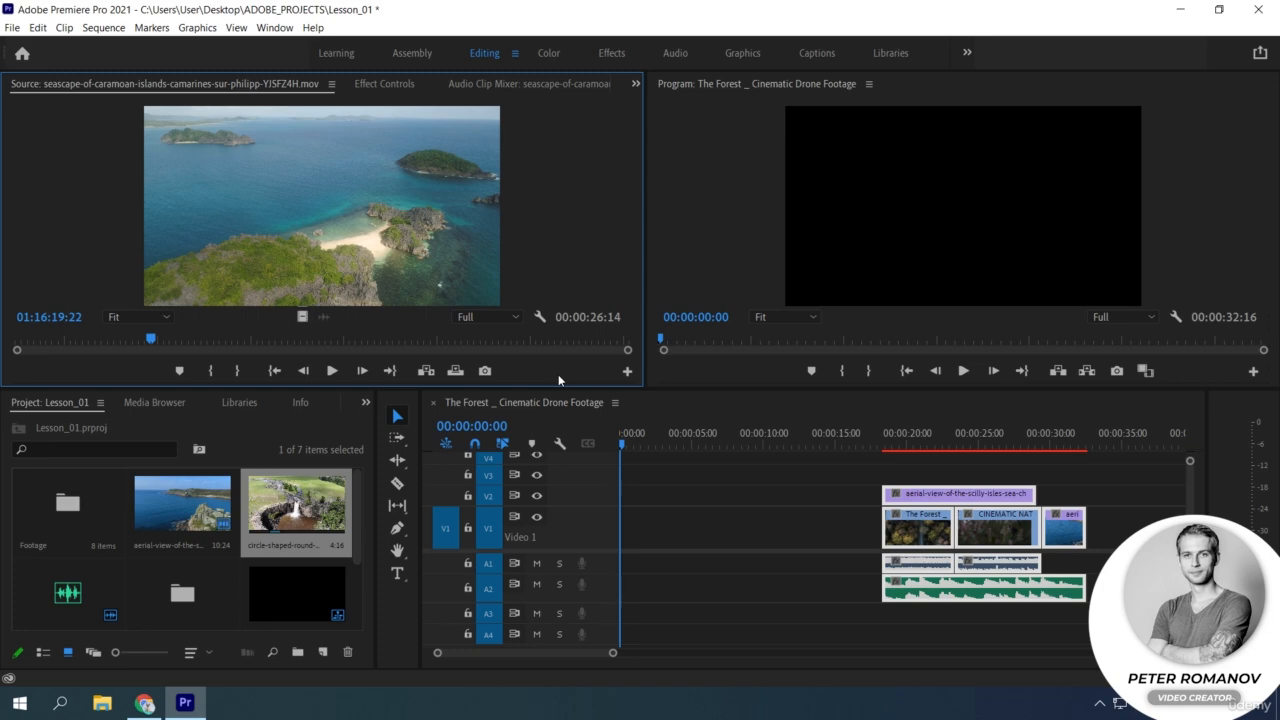
Mark the seascape source clip with an In point at 01:16:19:22 and an Out point at 01:16:31:09.
click(211, 372)
click(421, 340)
click(238, 371)
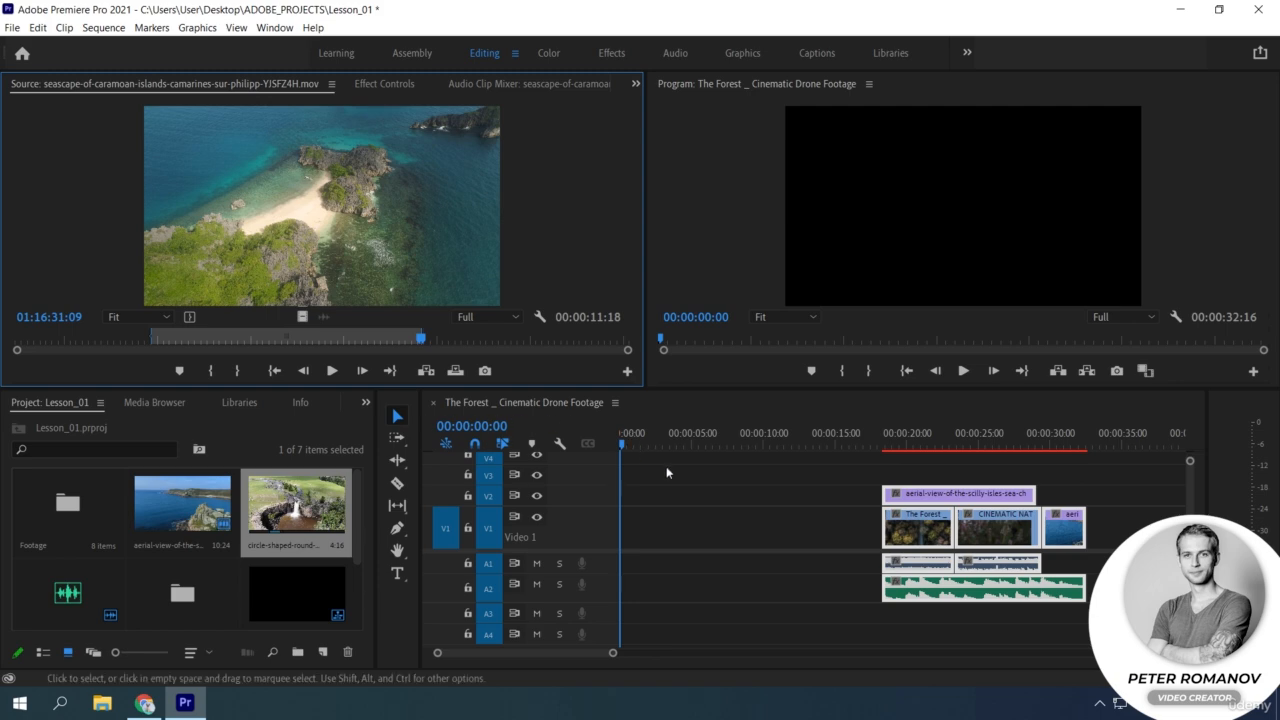
Insert the marked seascape range twice from the start of the sequence and once at 00:00:45:13 within the existing clips.
click(425, 371)
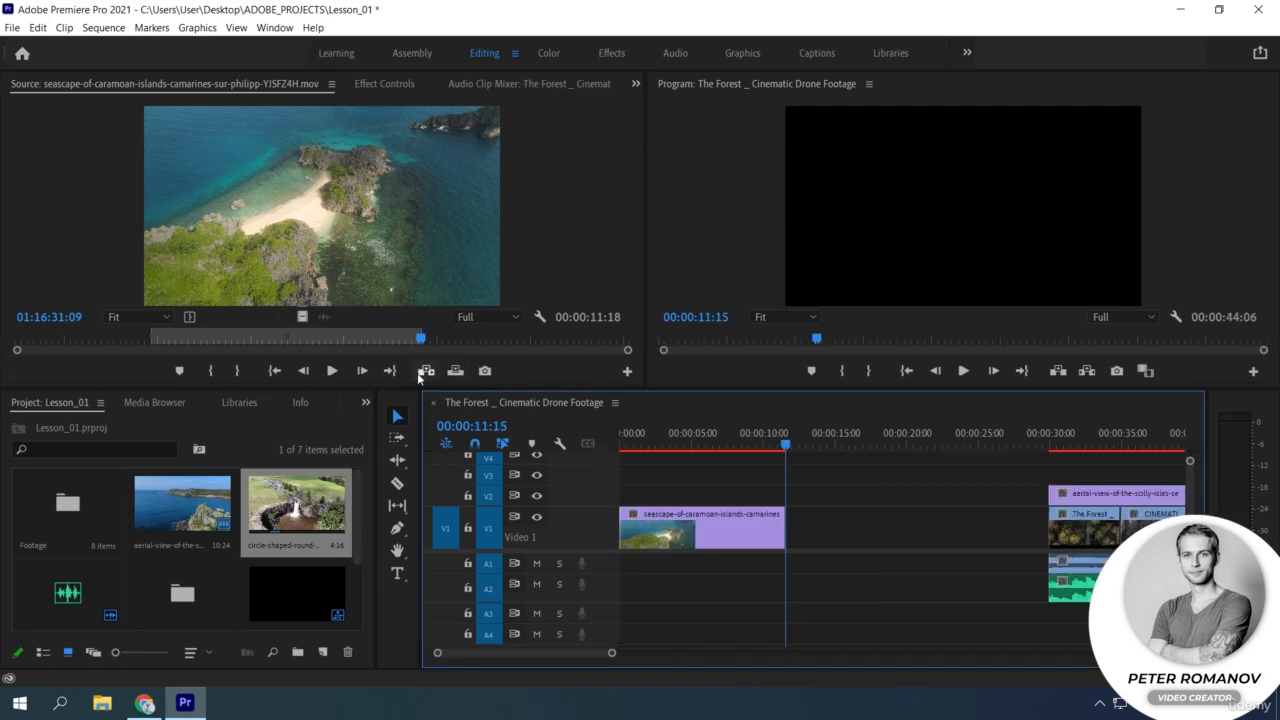
click(424, 371)
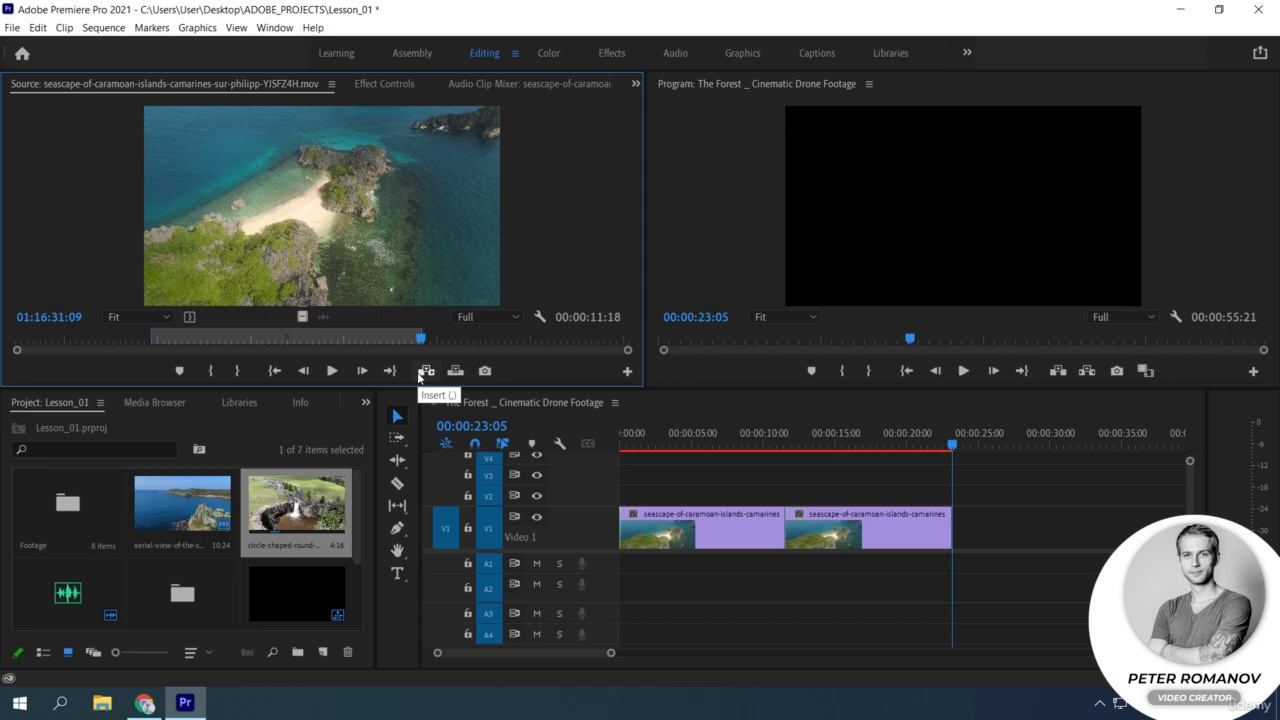
drag(611, 653, 703, 653)
click(911, 437)
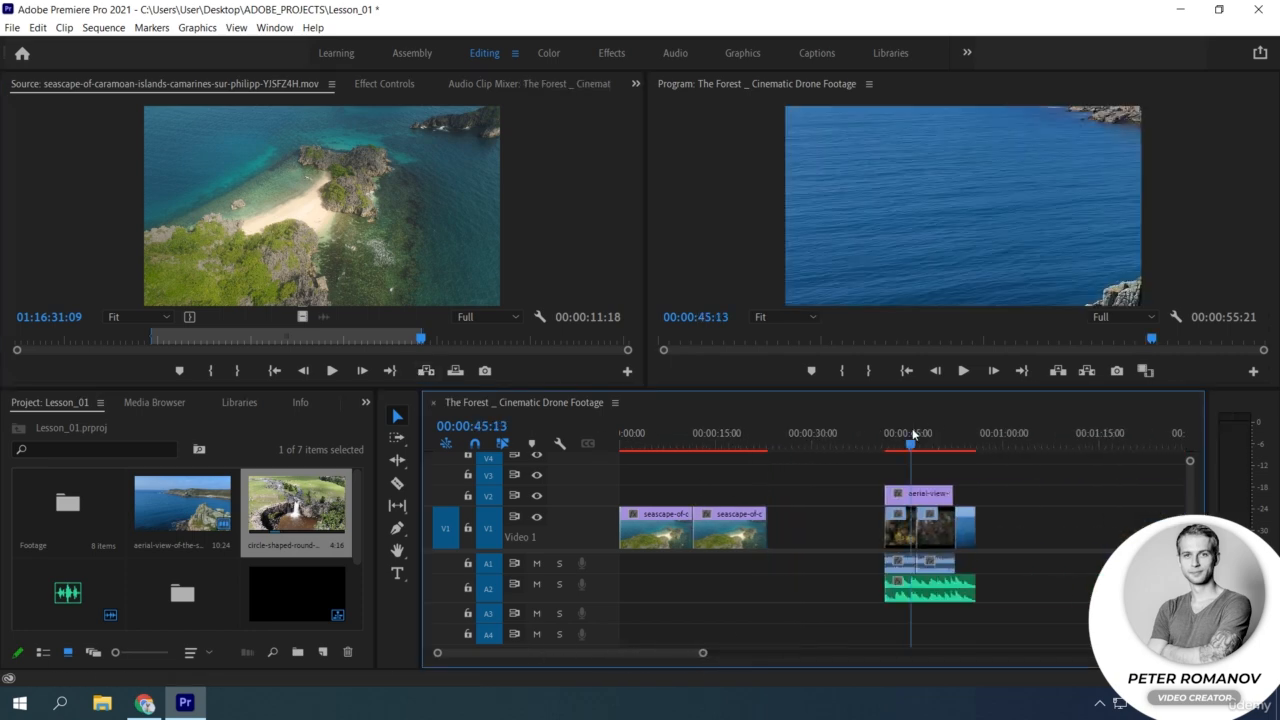
click(424, 371)
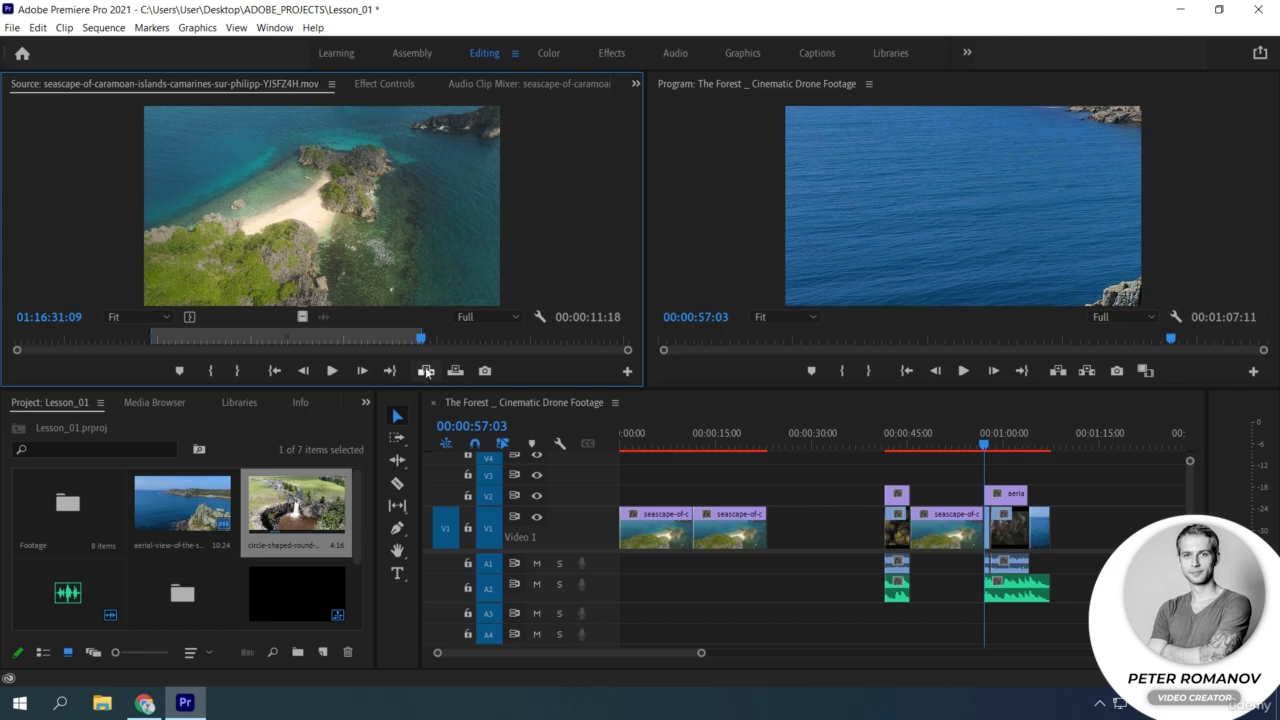
Undo the three seascape inserts in the sequence.
key(ctrl+z)
key(ctrl+z)
key(ctrl+z)
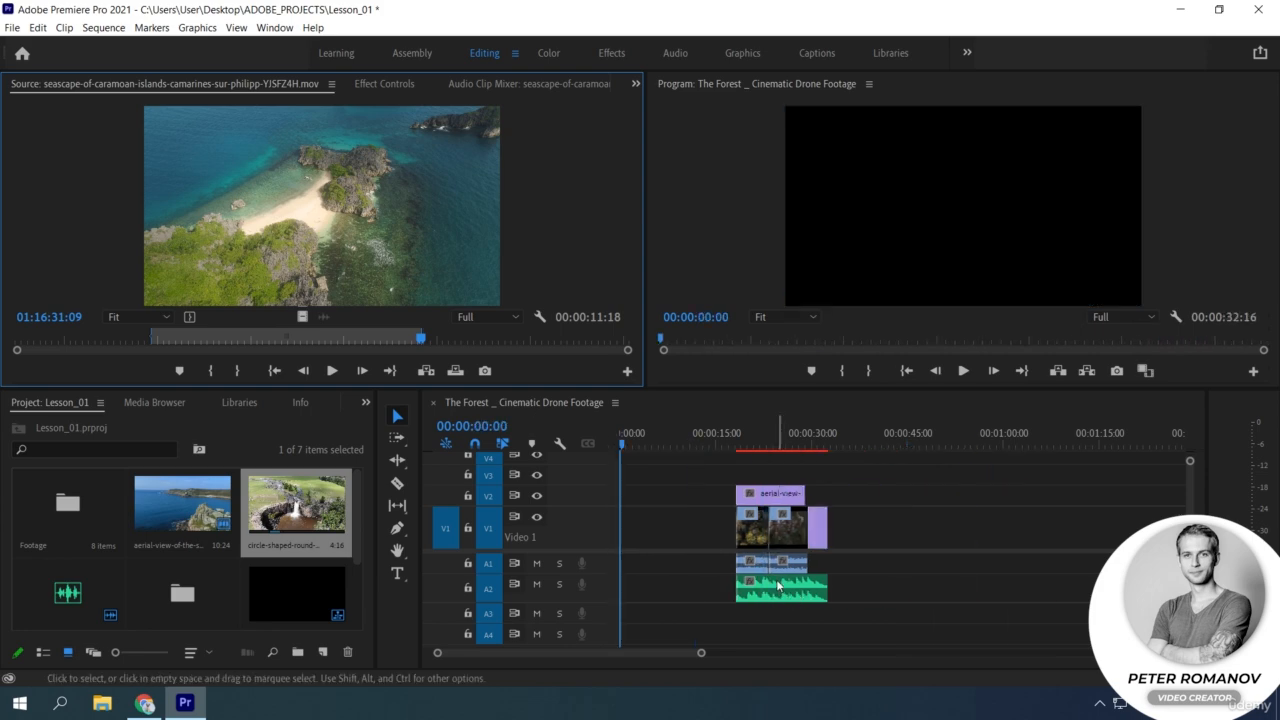
Try an Overwrite edit of the marked seascape range at the start of the sequence and undo it.
click(455, 372)
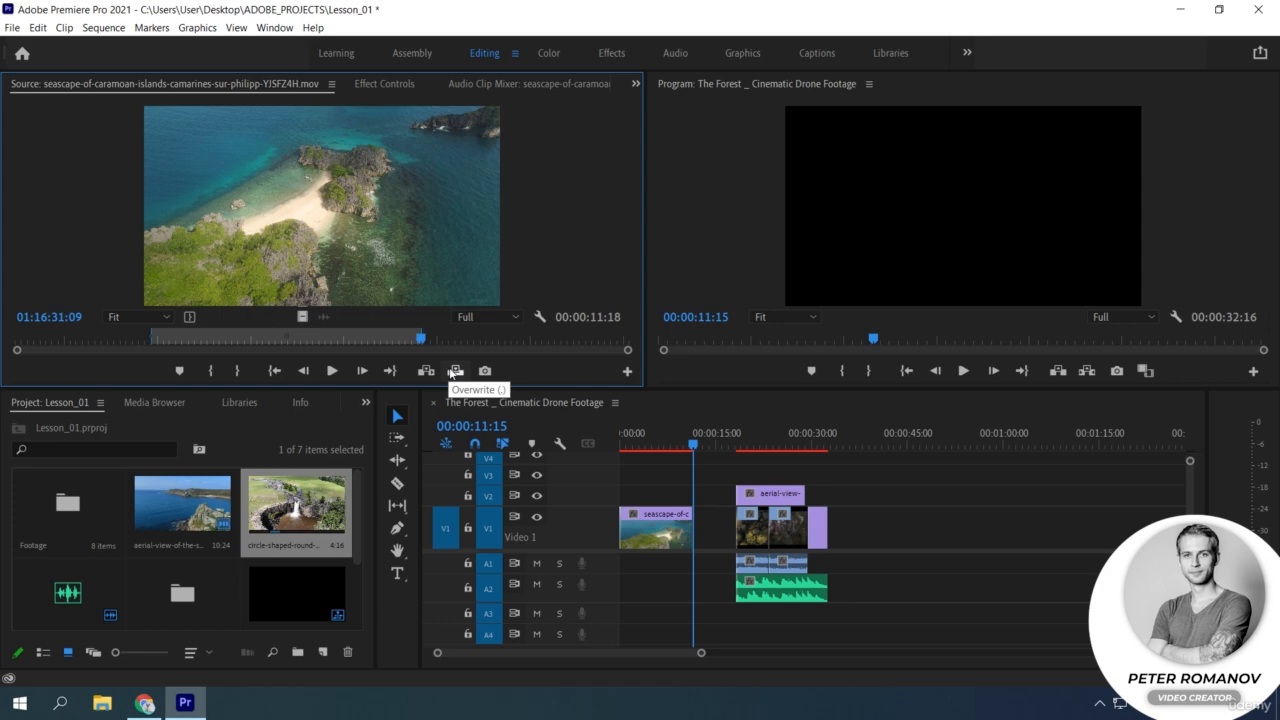
drag(770, 448, 709, 452)
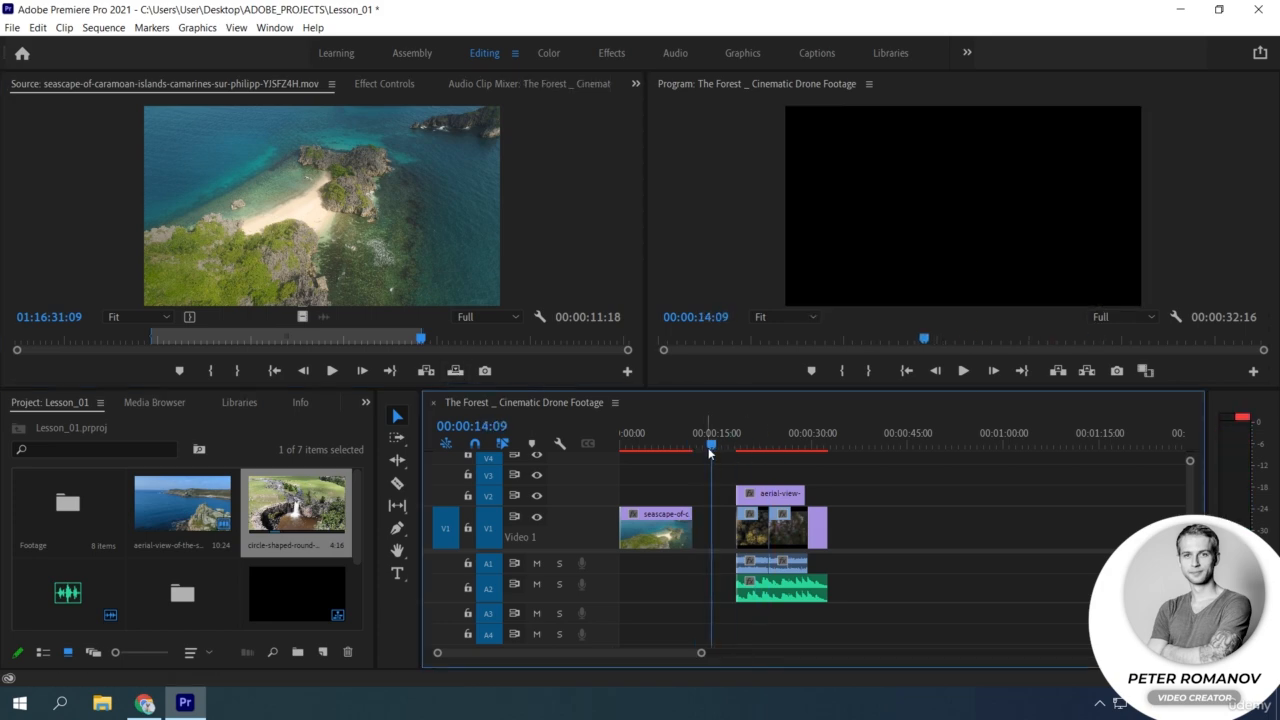
key(ctrl+z)
Try overwriting V1 with the marked seascape range from 00:00:23:02 and undo the edit.
click(767, 445)
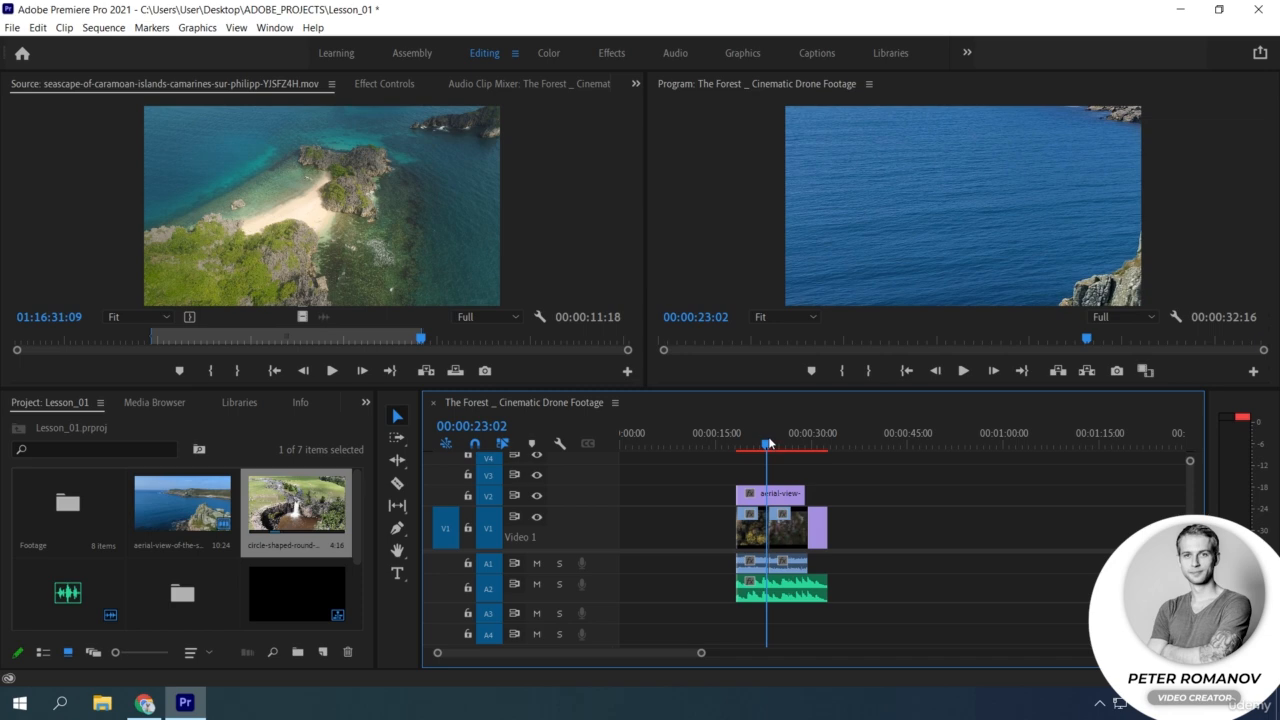
click(457, 371)
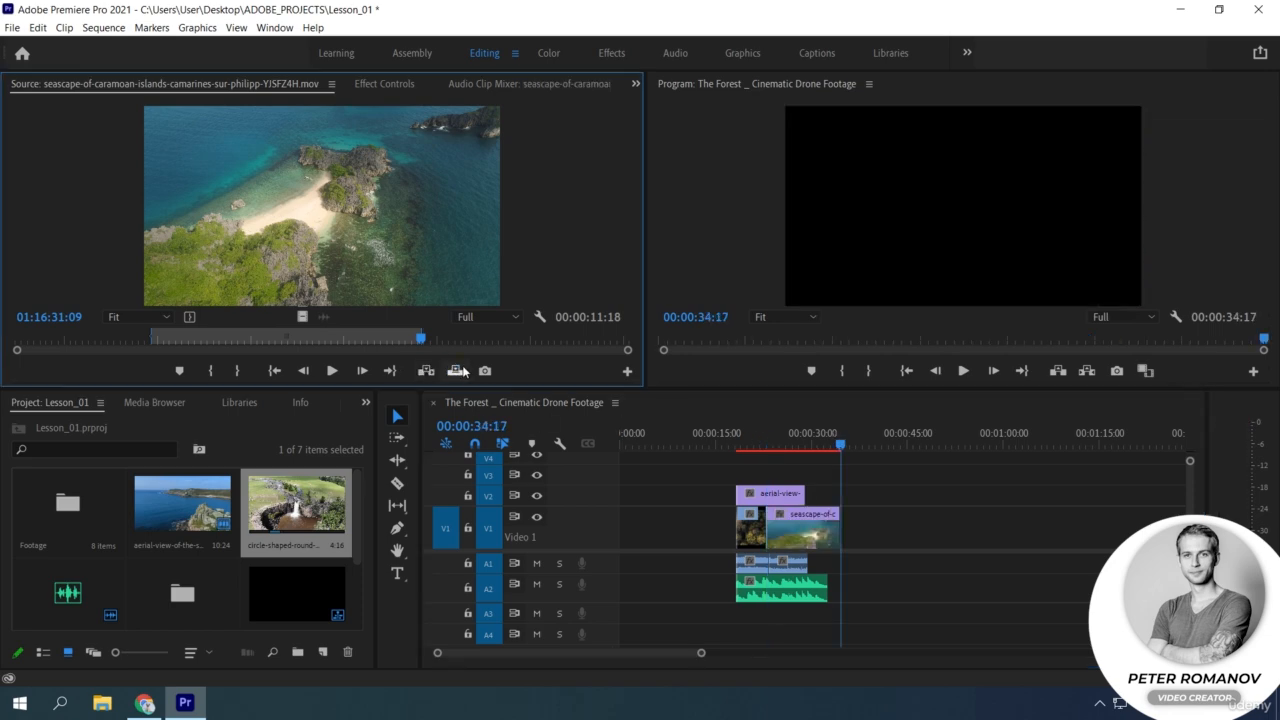
key(ctrl+z)
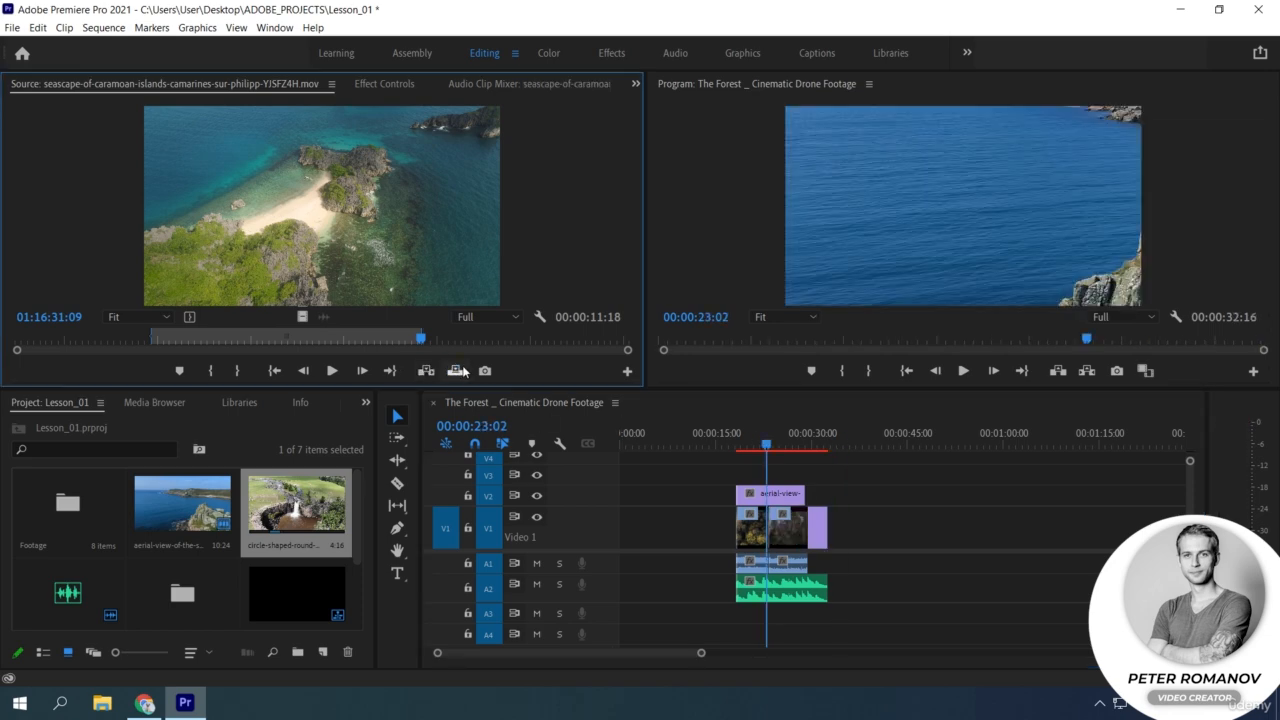
Try placing only the video of the marked seascape range among the existing clips on V1, undoing each placement.
drag(694, 441, 645, 441)
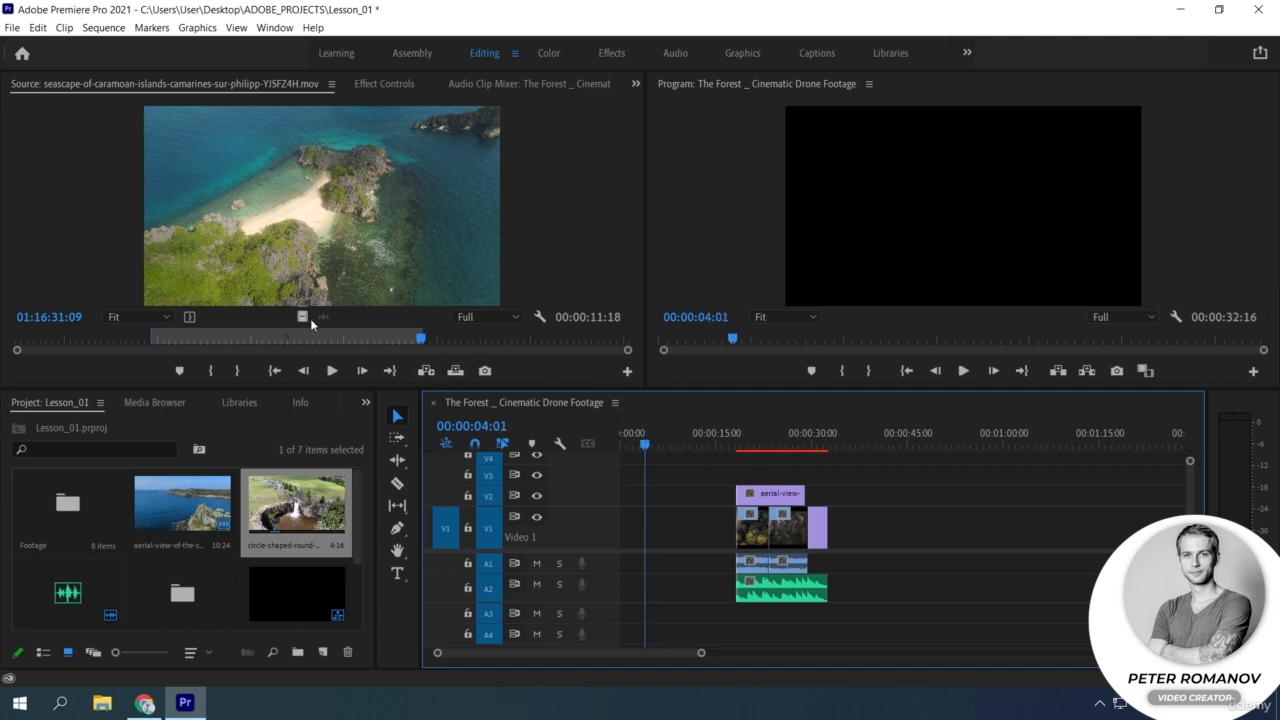
drag(302, 317, 805, 541)
key(ctrl+z)
drag(305, 322, 809, 547)
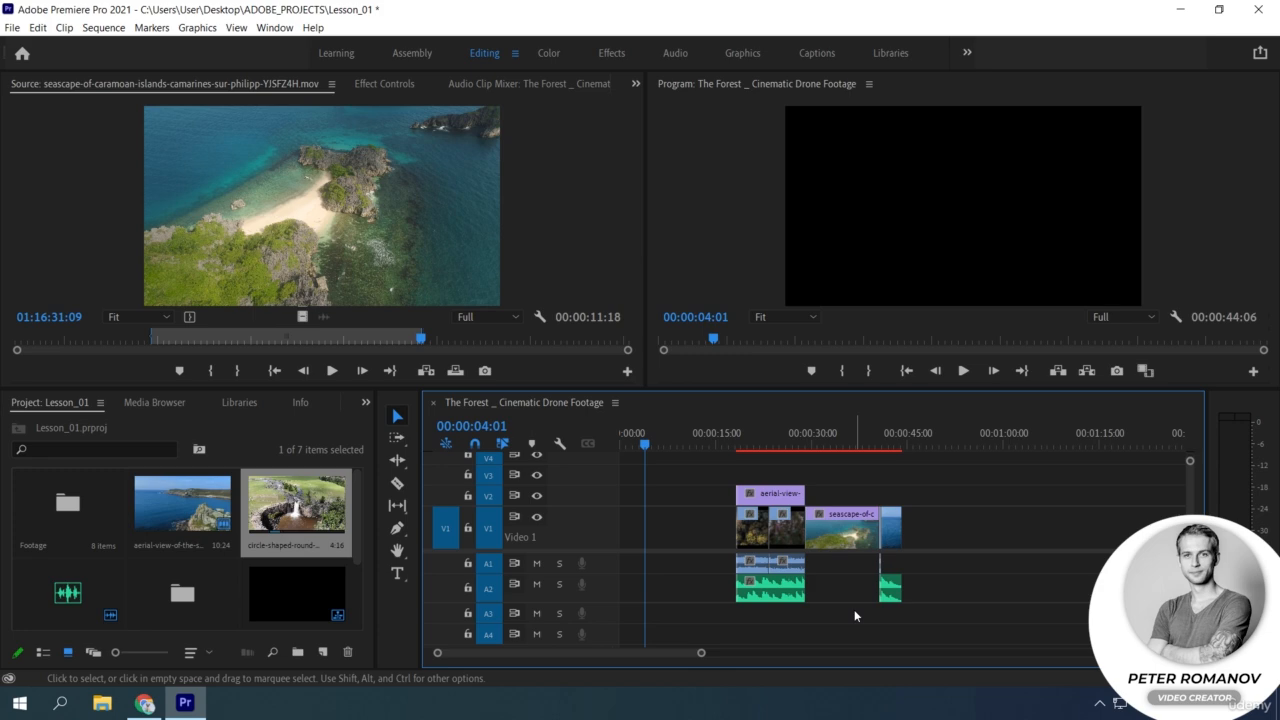
key(ctrl+z)
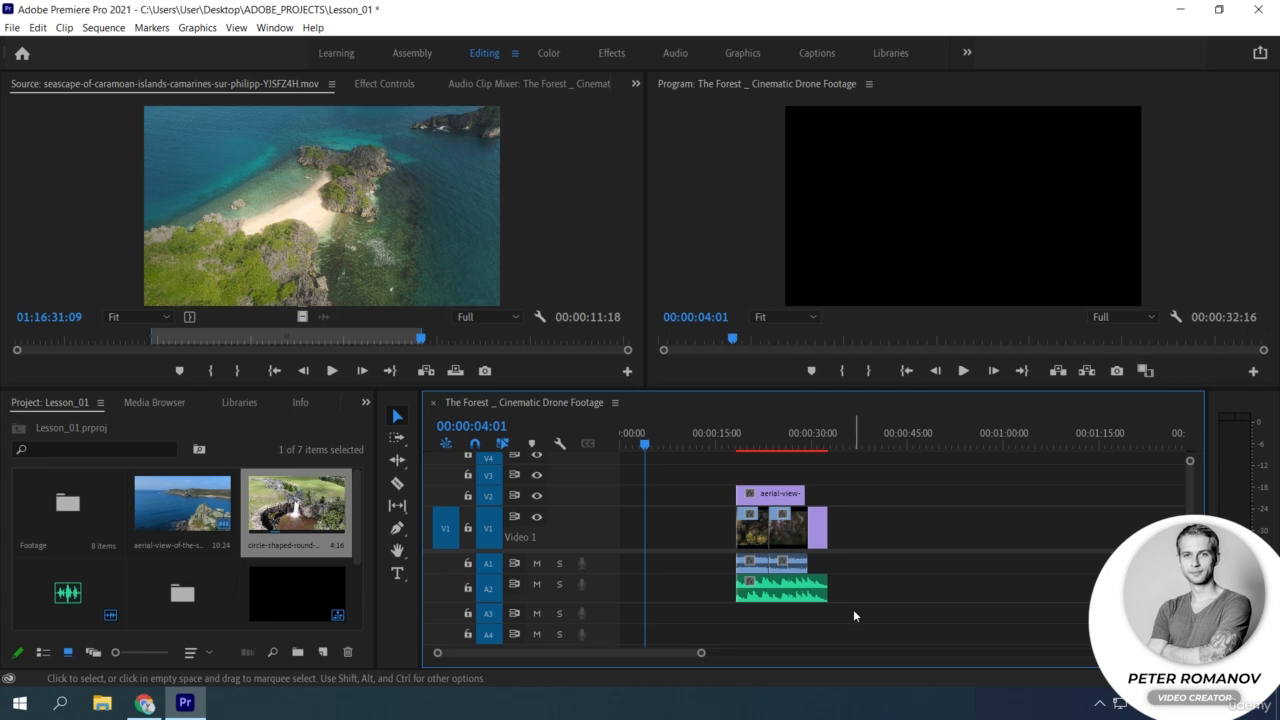
drag(306, 320, 867, 548)
key(ctrl+z)
Place the playhead at 00:00:23:07, on the cut between The Forest and CINEMATIC NATURE clips on V1.
drag(703, 654, 614, 655)
click(944, 433)
click(940, 433)
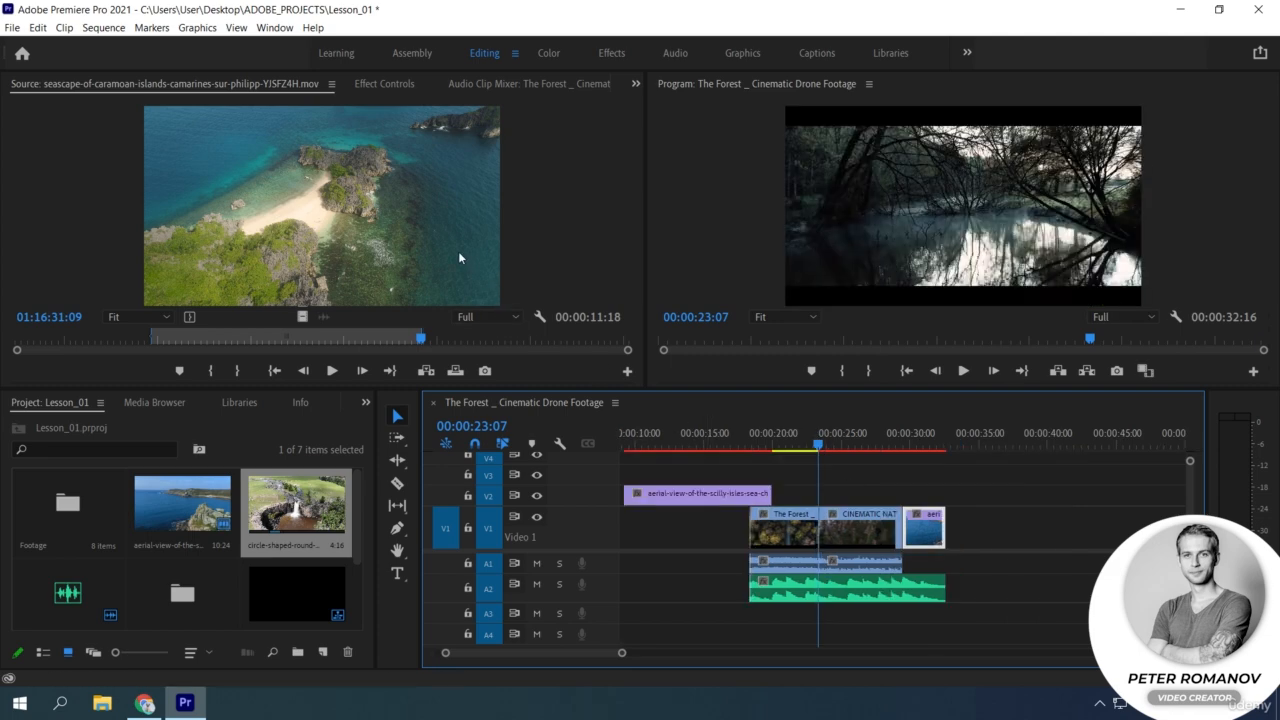
drag(450, 253, 602, 211)
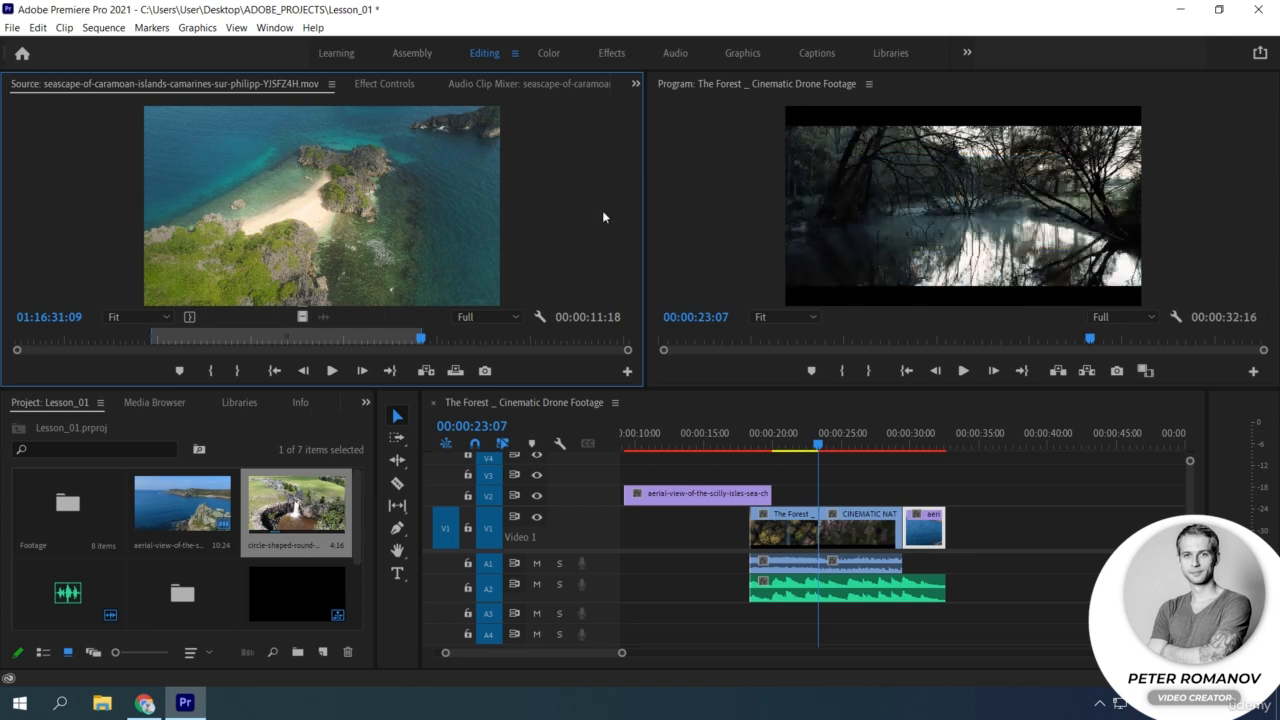
Open the bin inside the project and load The Forest _ Cinematic Drone Footage clip into the Source Monitor.
click(183, 525)
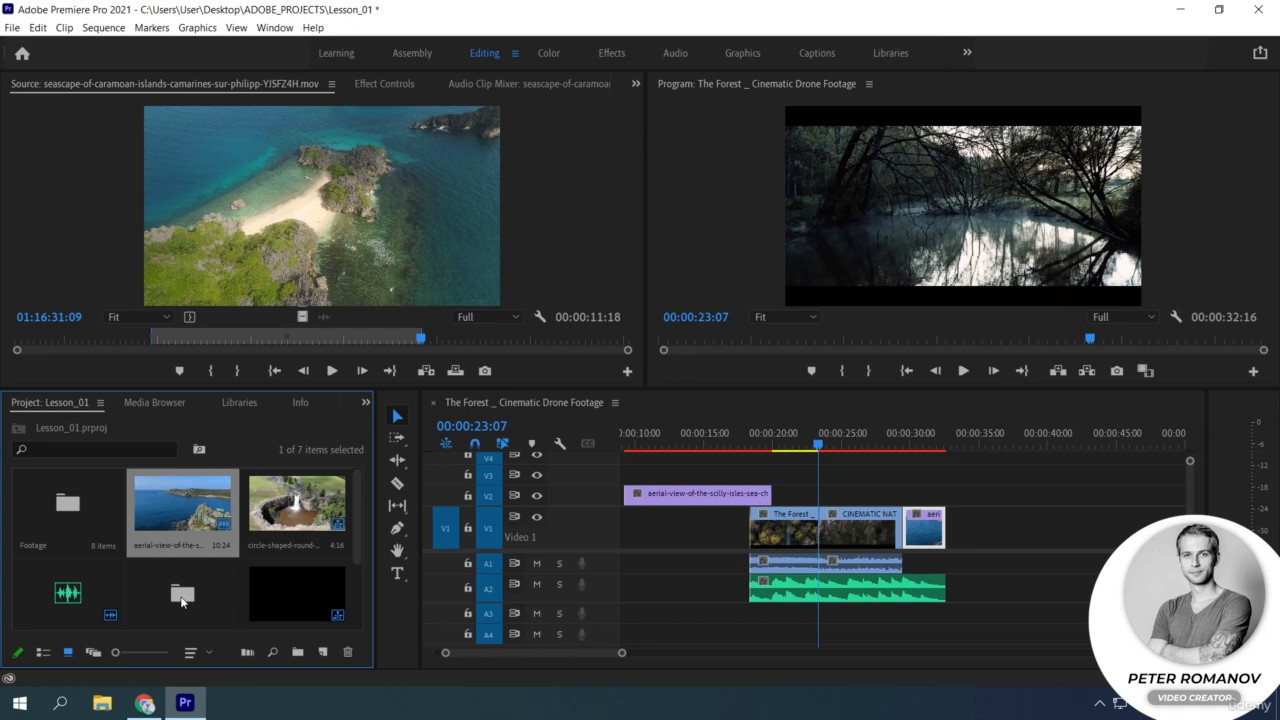
double_click(161, 580)
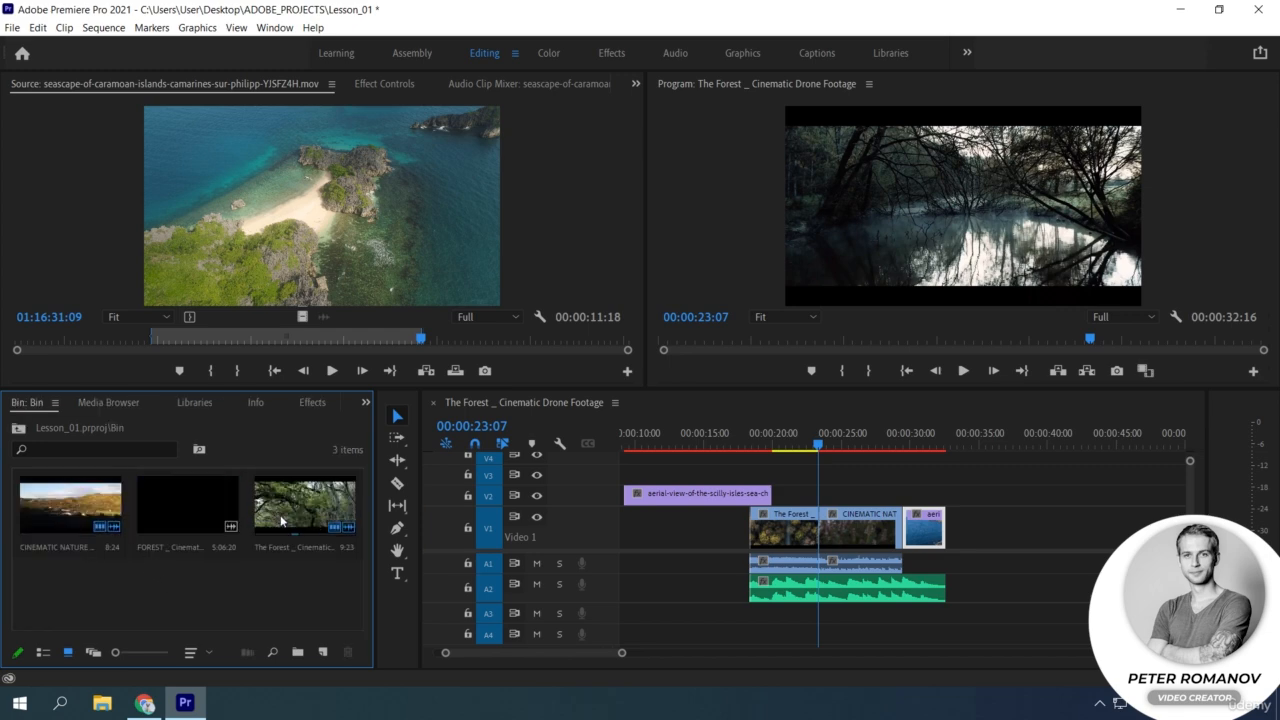
drag(312, 512, 946, 212)
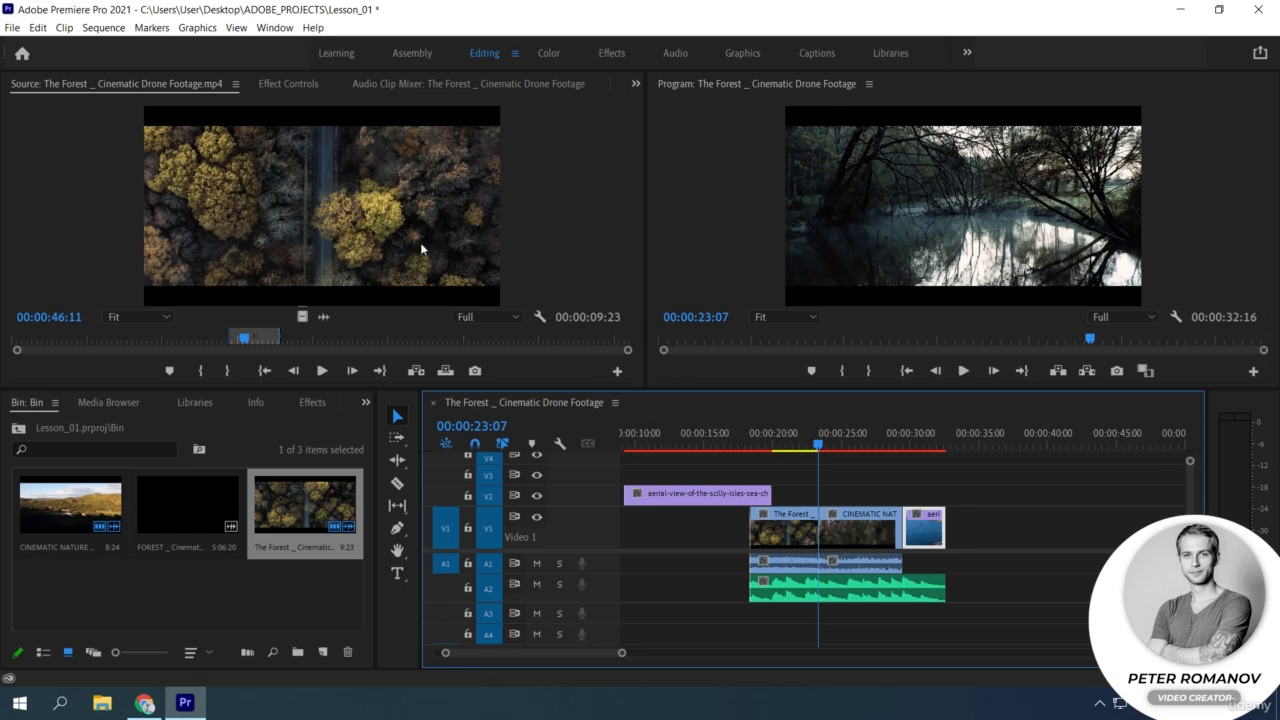
Place the playhead at 00:00:26:03 over the CINEMATIC NATURE clip and lock audio track A2.
click(357, 224)
drag(357, 228, 809, 236)
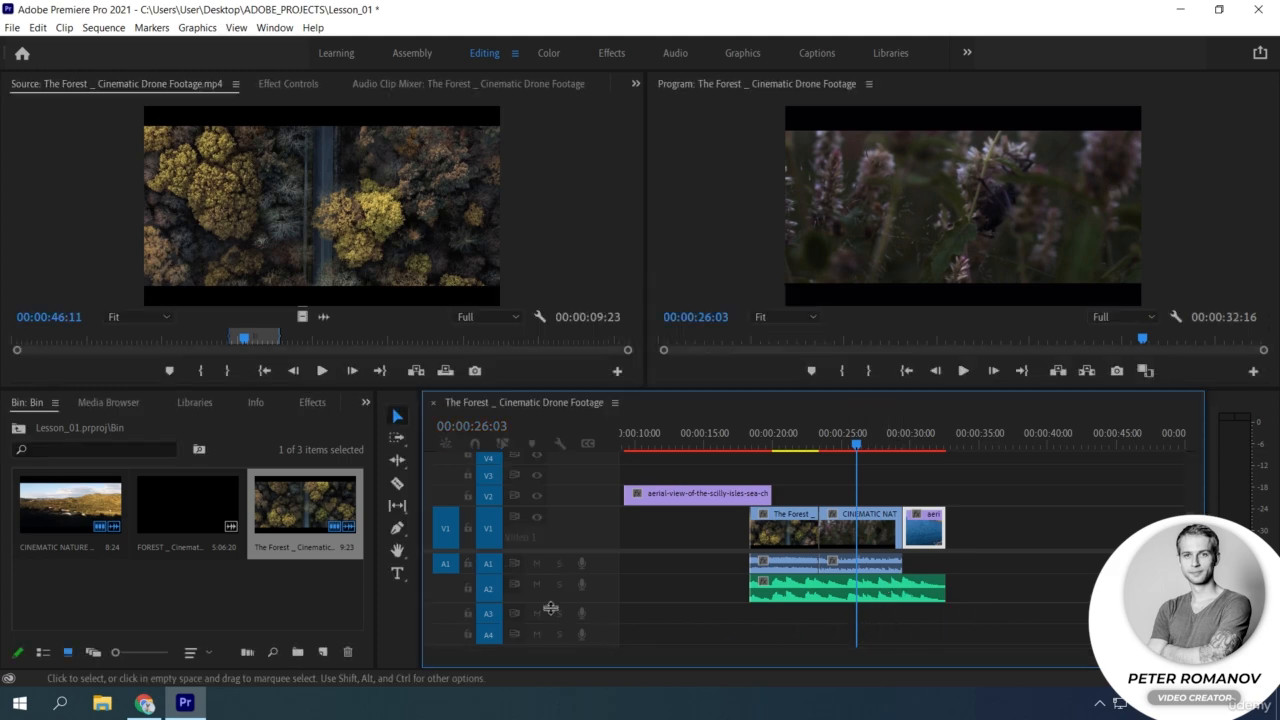
click(468, 588)
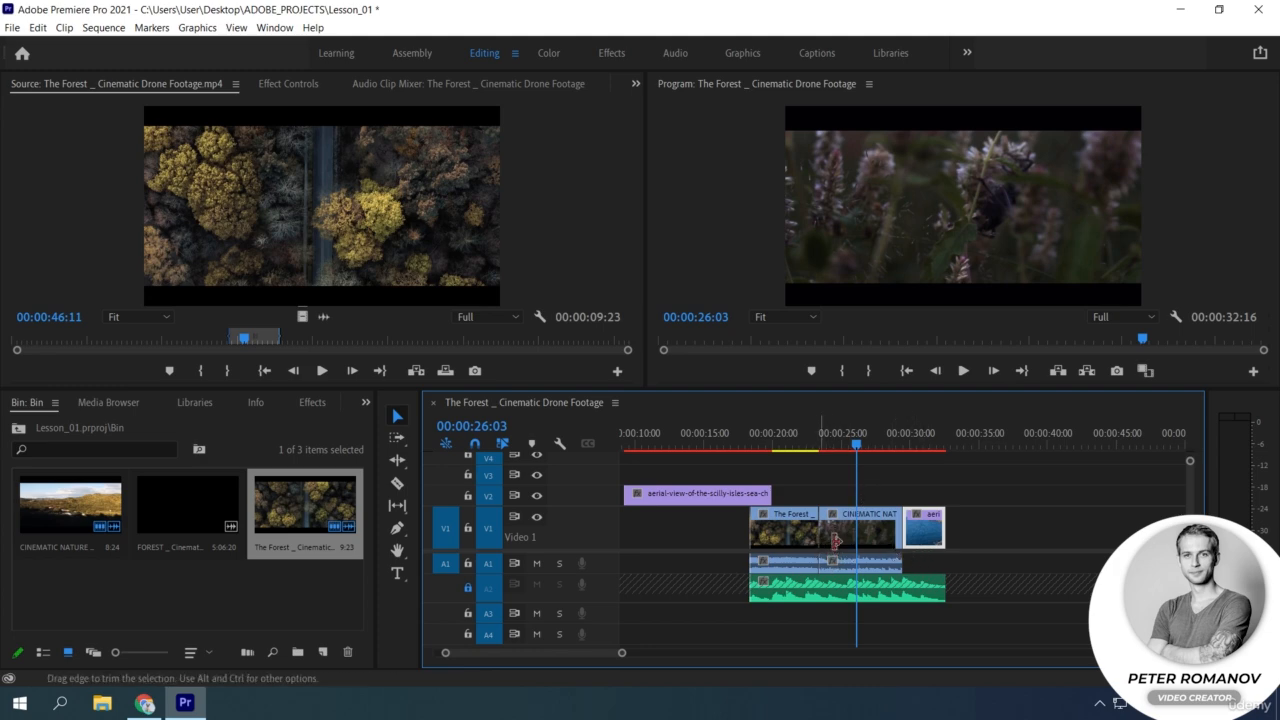
Try inserting The Forest footage before and after the CINEMATIC NATURE clip through the Program Monitor, undoing each insert.
drag(423, 227, 798, 263)
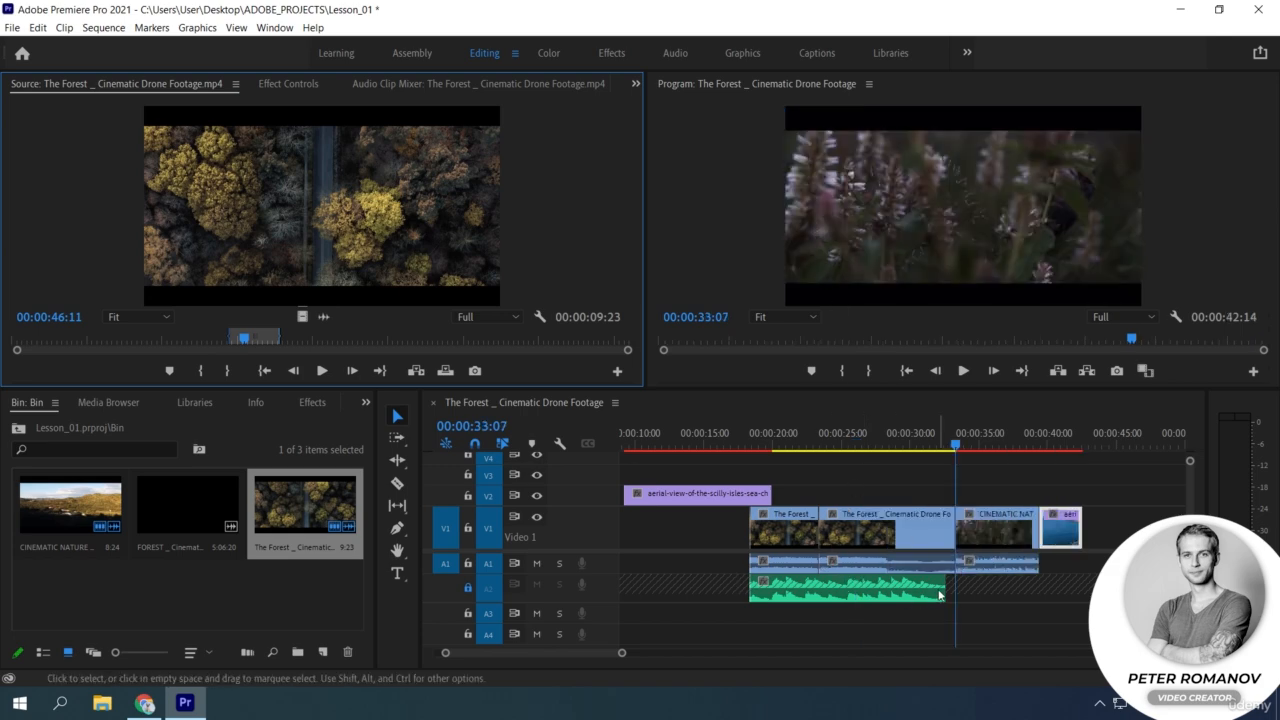
key(ctrl+z)
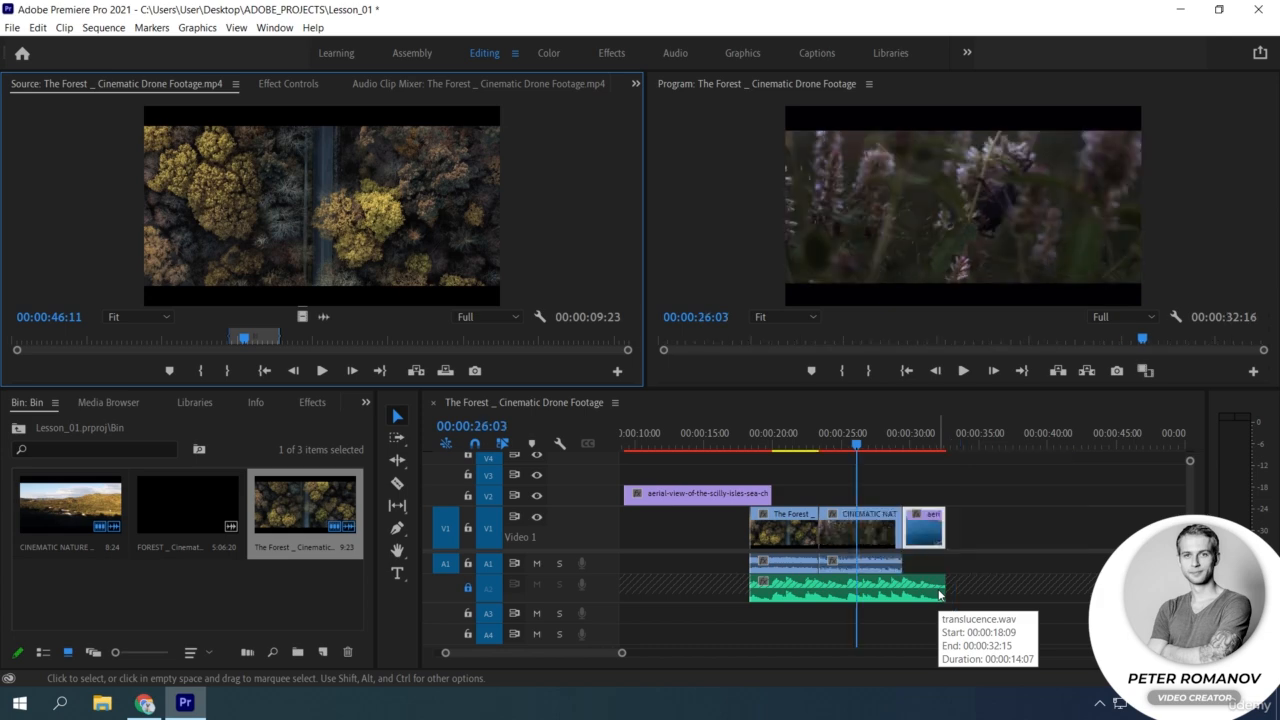
drag(391, 212, 1112, 237)
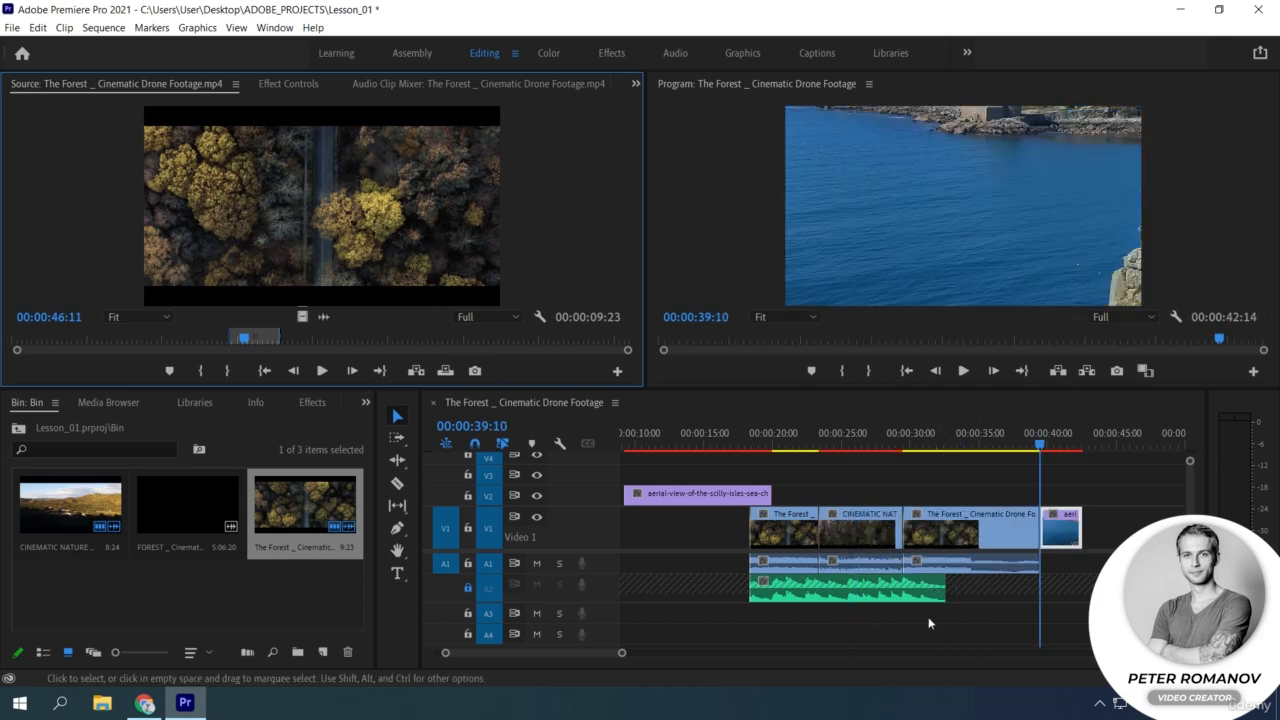
key(ctrl+z)
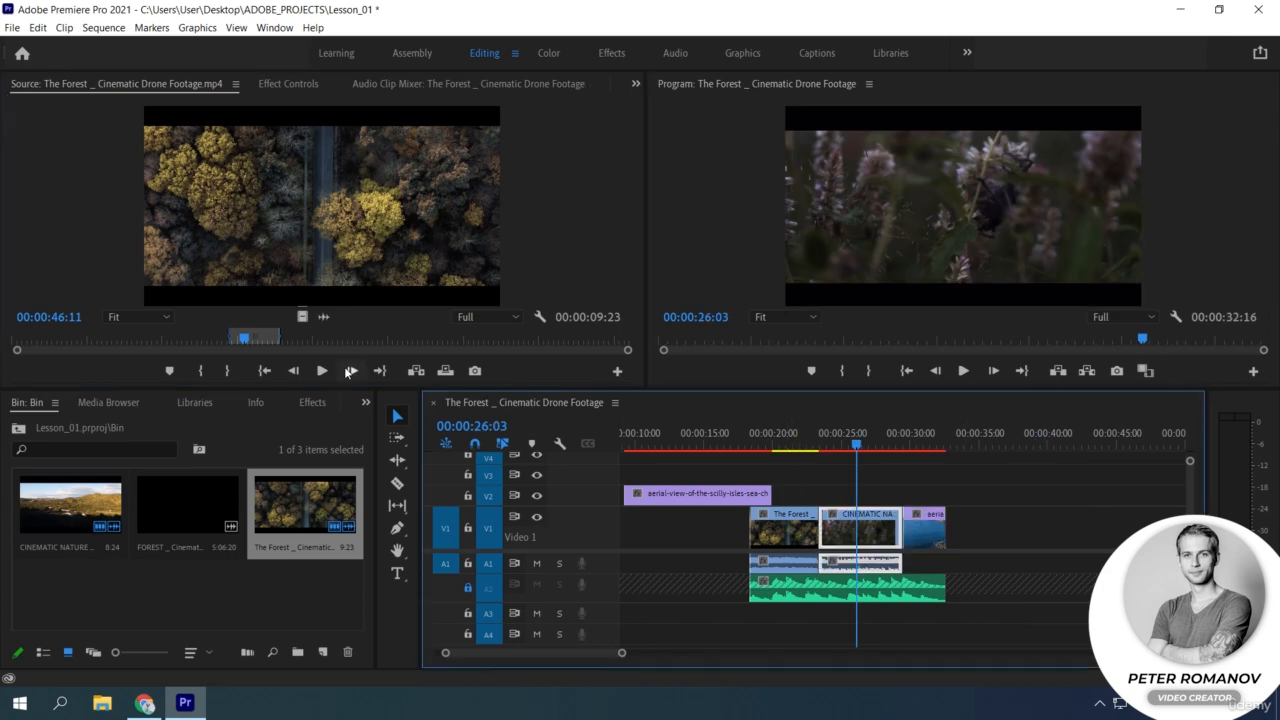
Try replacing the selected CINEMATIC NATURE clip with The Forest footage through the Program Monitor and undo the replacement.
drag(302, 317, 917, 280)
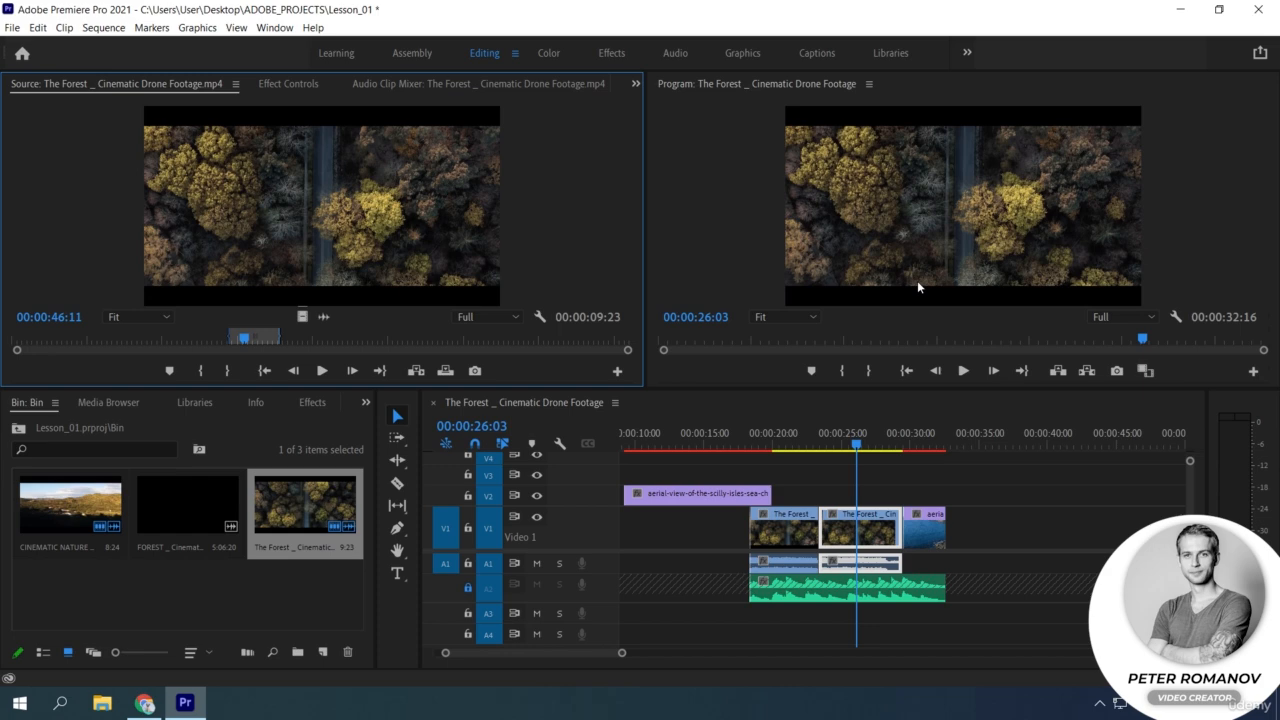
key(ctrl+z)
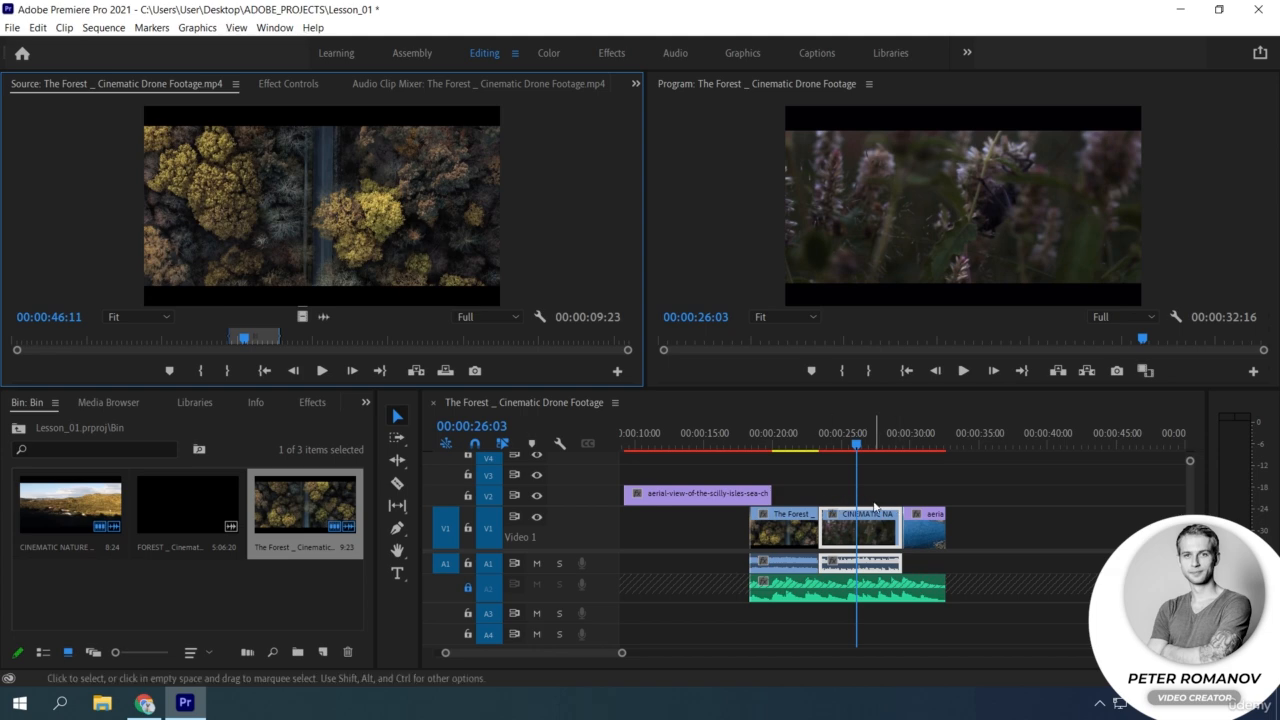
Overlay The Forest footage above the V1 clips from 00:00:26:03 through the Program Monitor and check the overlaid frames.
drag(523, 240, 927, 138)
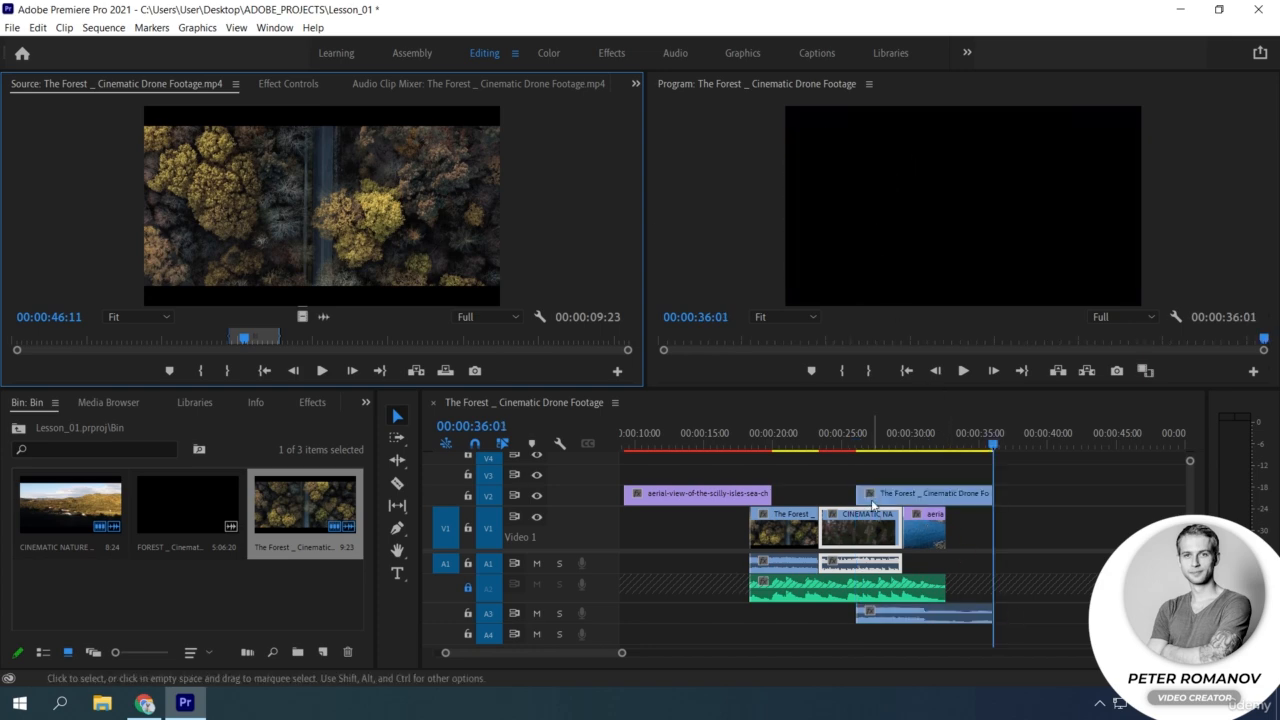
click(886, 441)
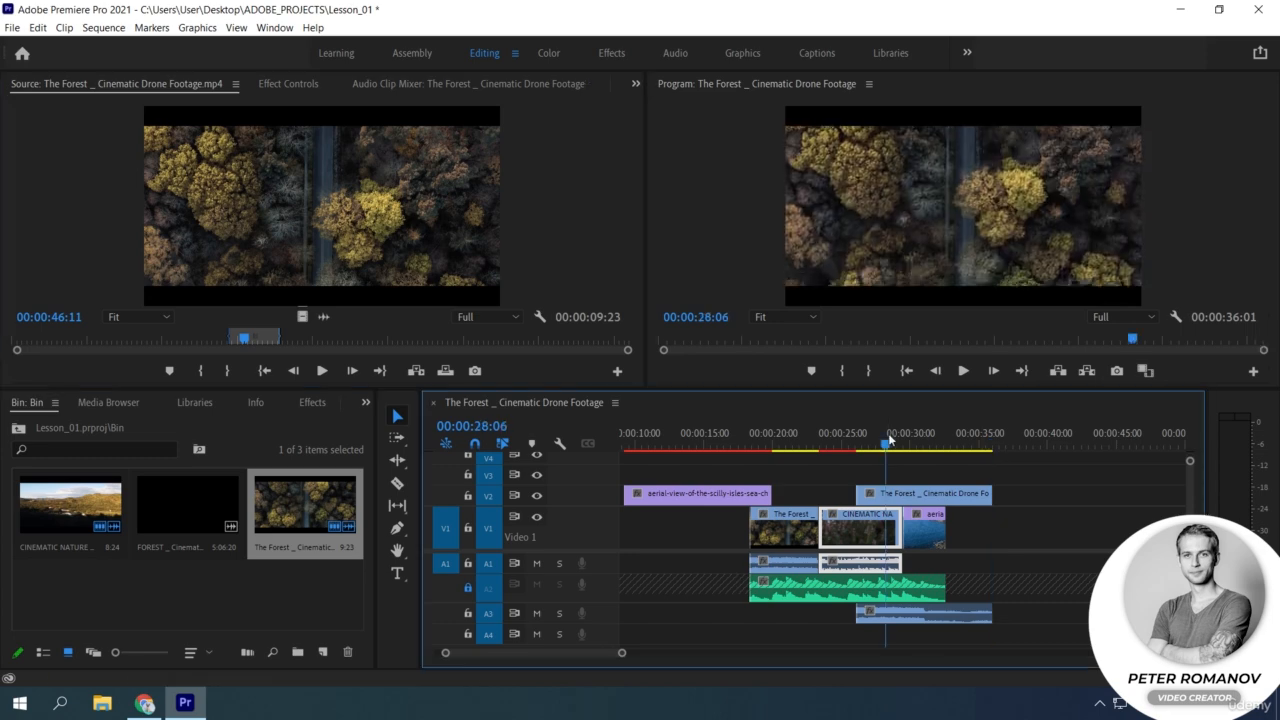
Try a second overlay of The Forest footage from 00:00:29:16 on the next free video track and undo it.
drag(889, 436, 878, 421)
drag(403, 229, 941, 130)
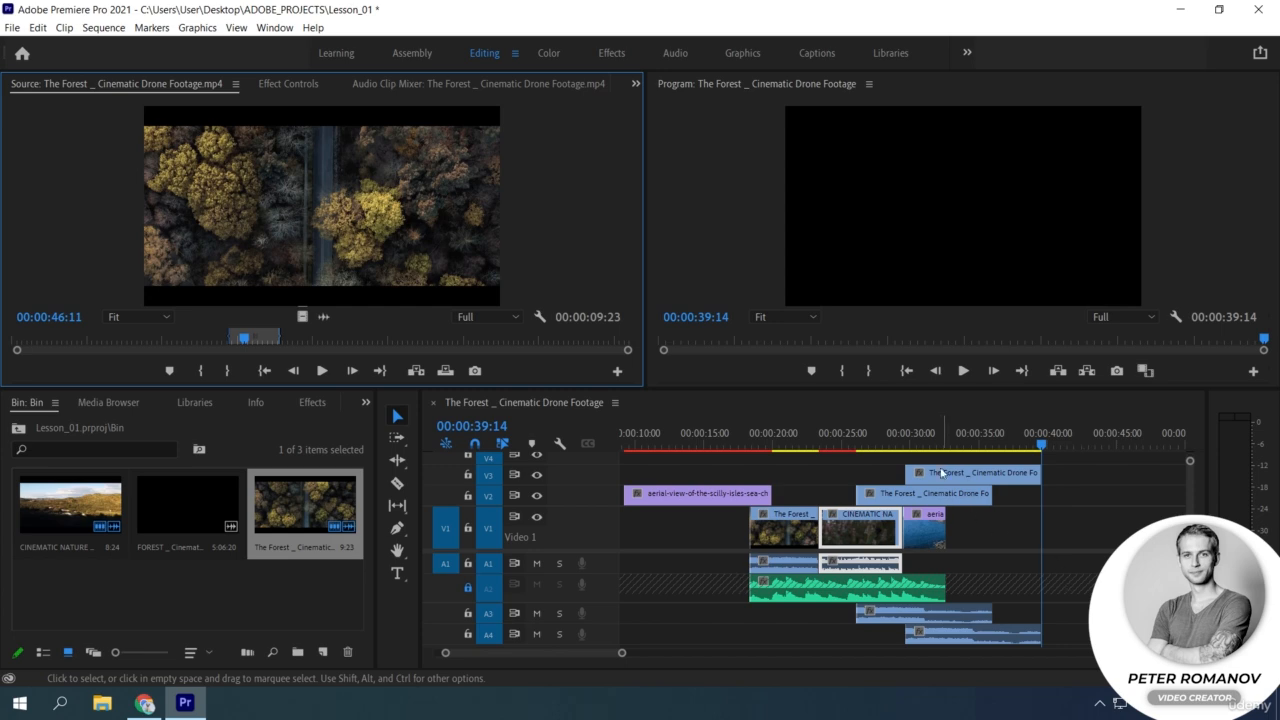
drag(937, 443, 930, 445)
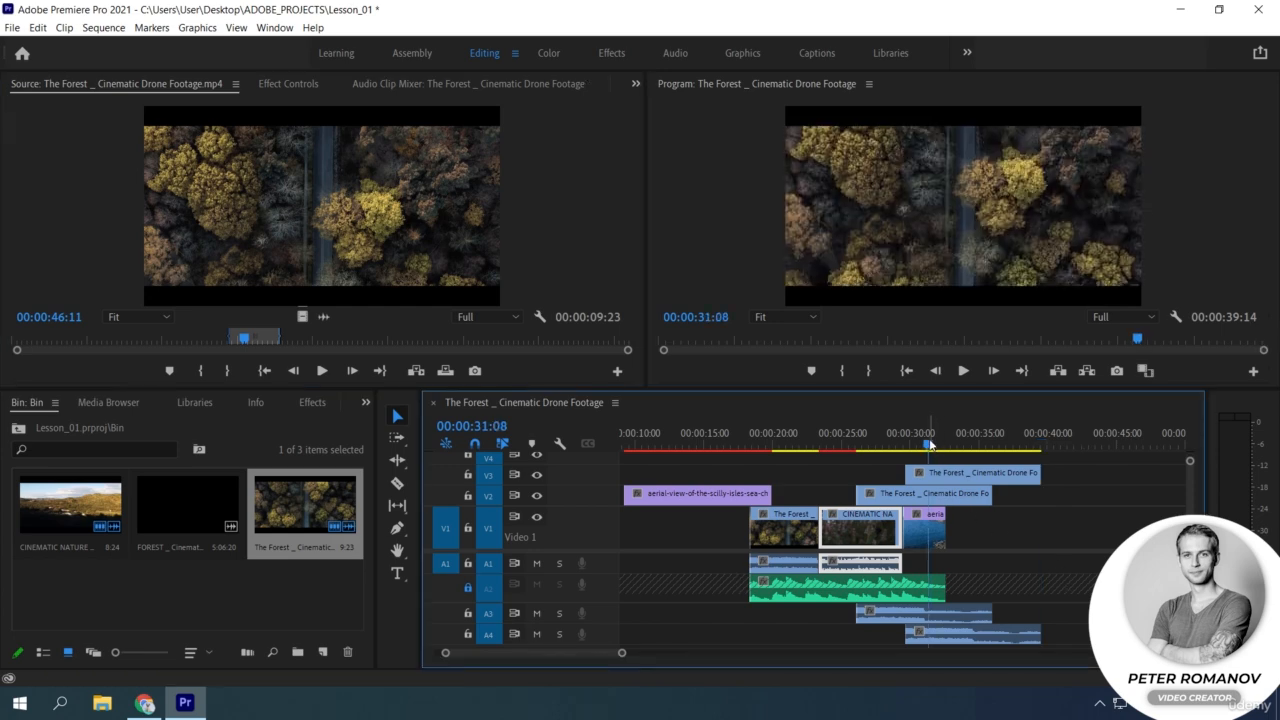
key(ctrl+z)
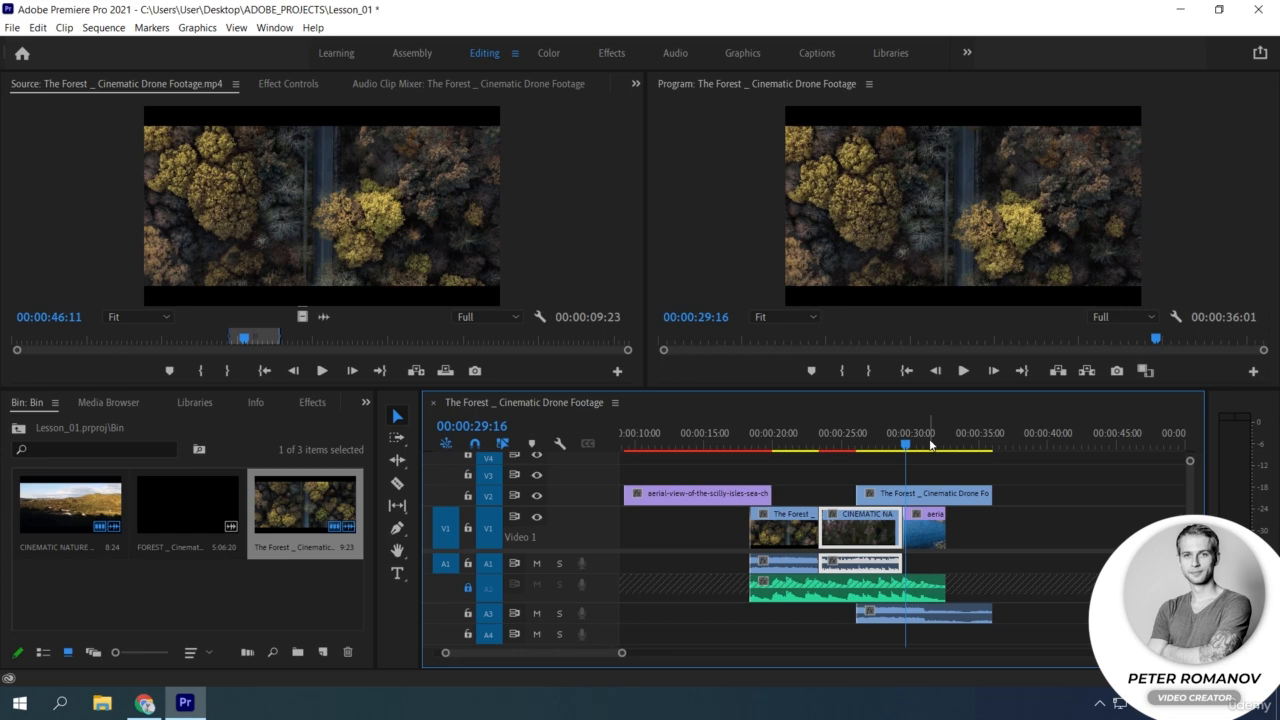
Move the playhead to 00:00:03:04, in the empty area ahead of all the clips.
drag(904, 442, 596, 436)
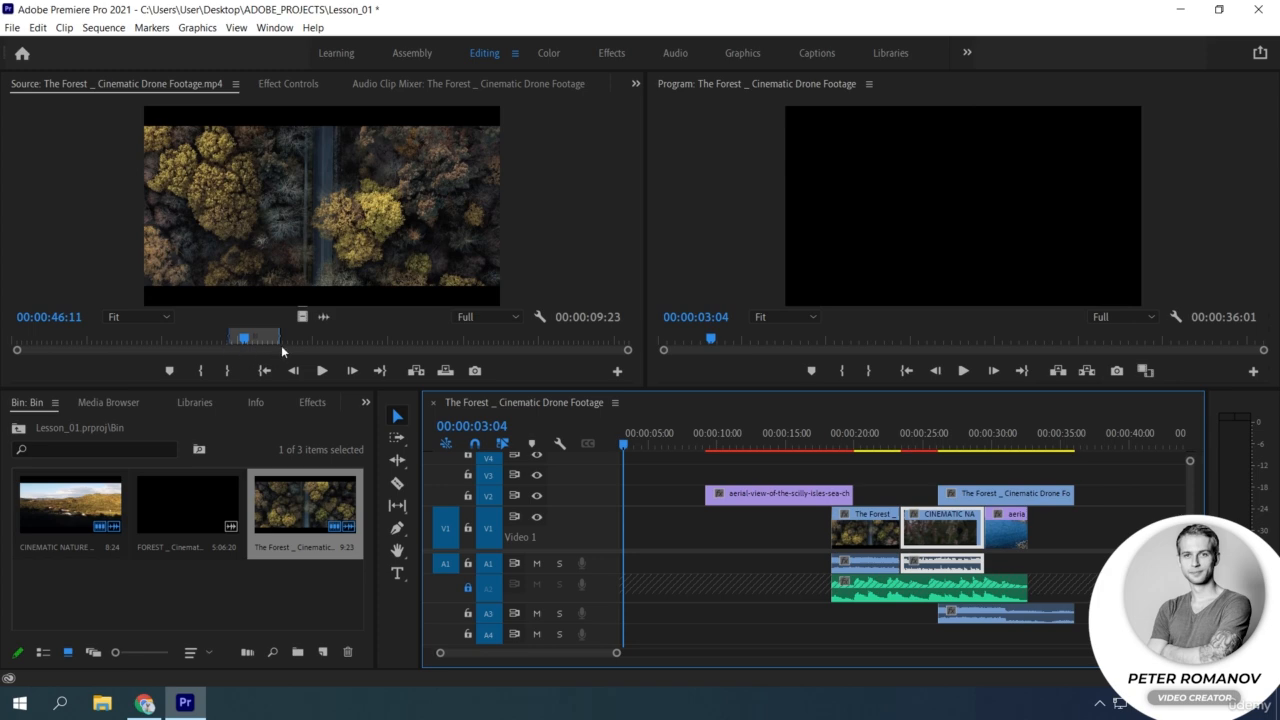
Mark a sequence In point at 00:00:05:18, try inserting The Forest footage with the playhead at 00:00:08:02, and undo the insertion.
click(659, 440)
key(i)
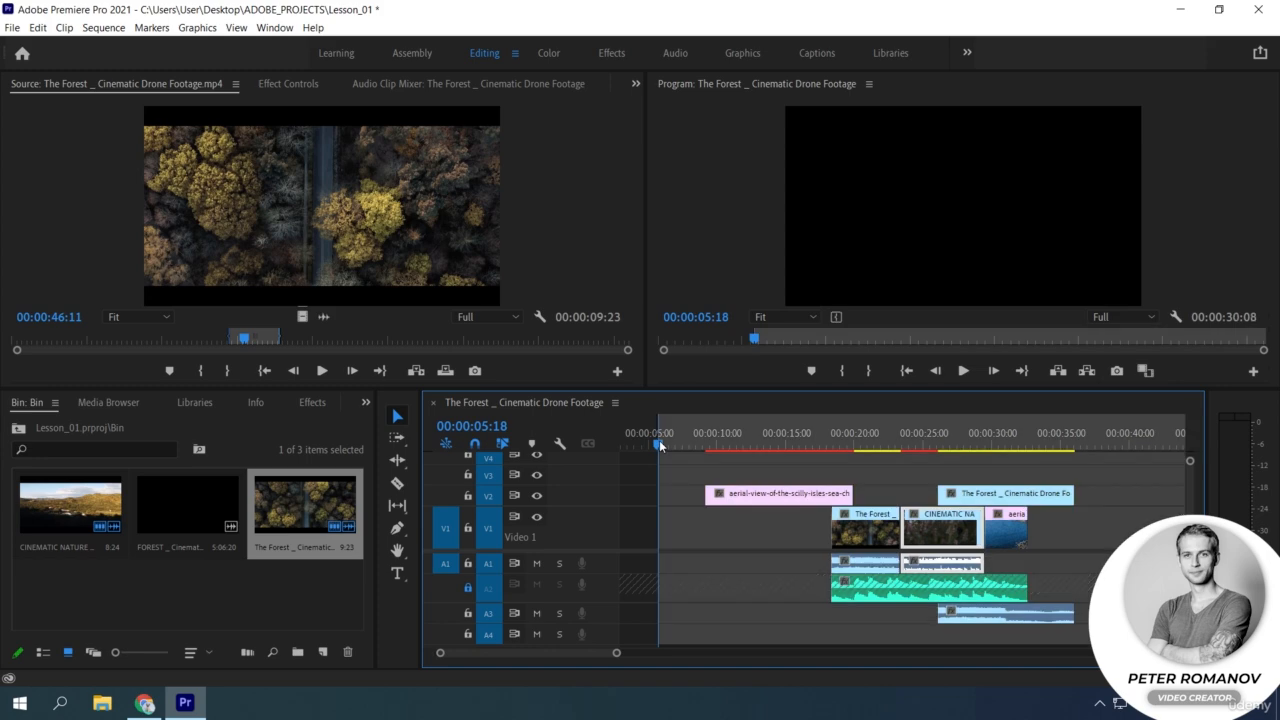
click(692, 440)
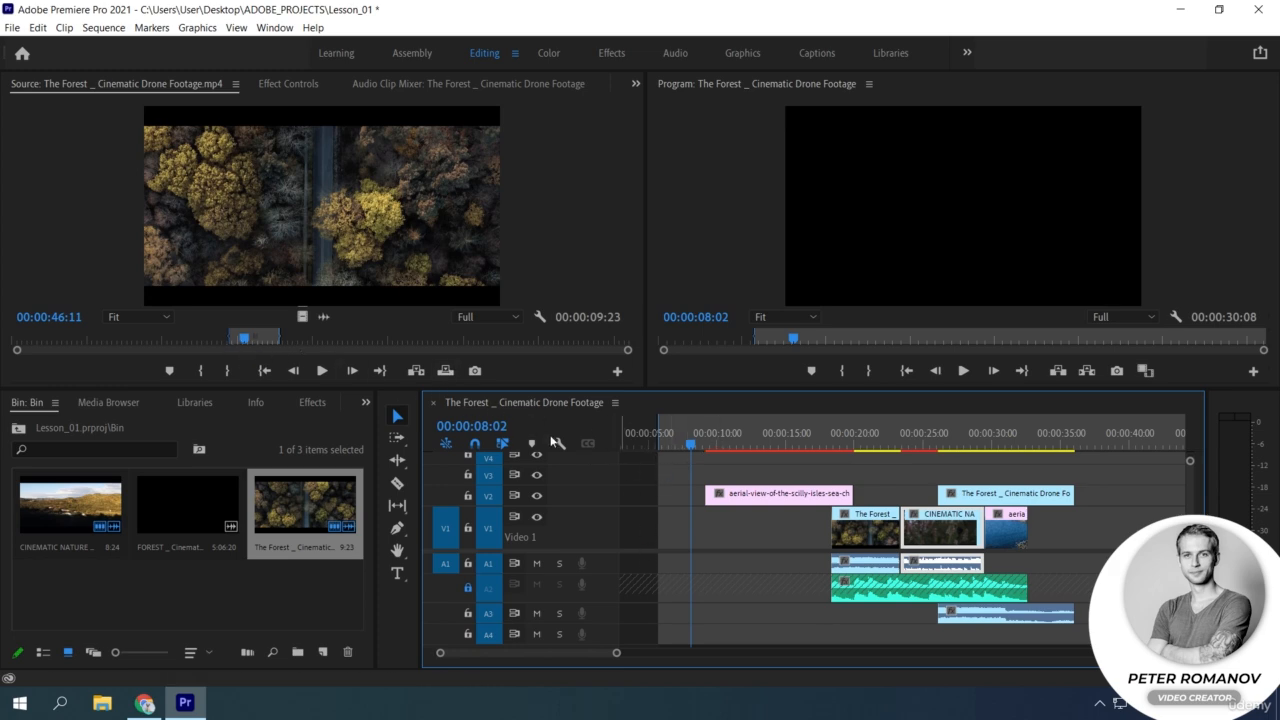
click(424, 372)
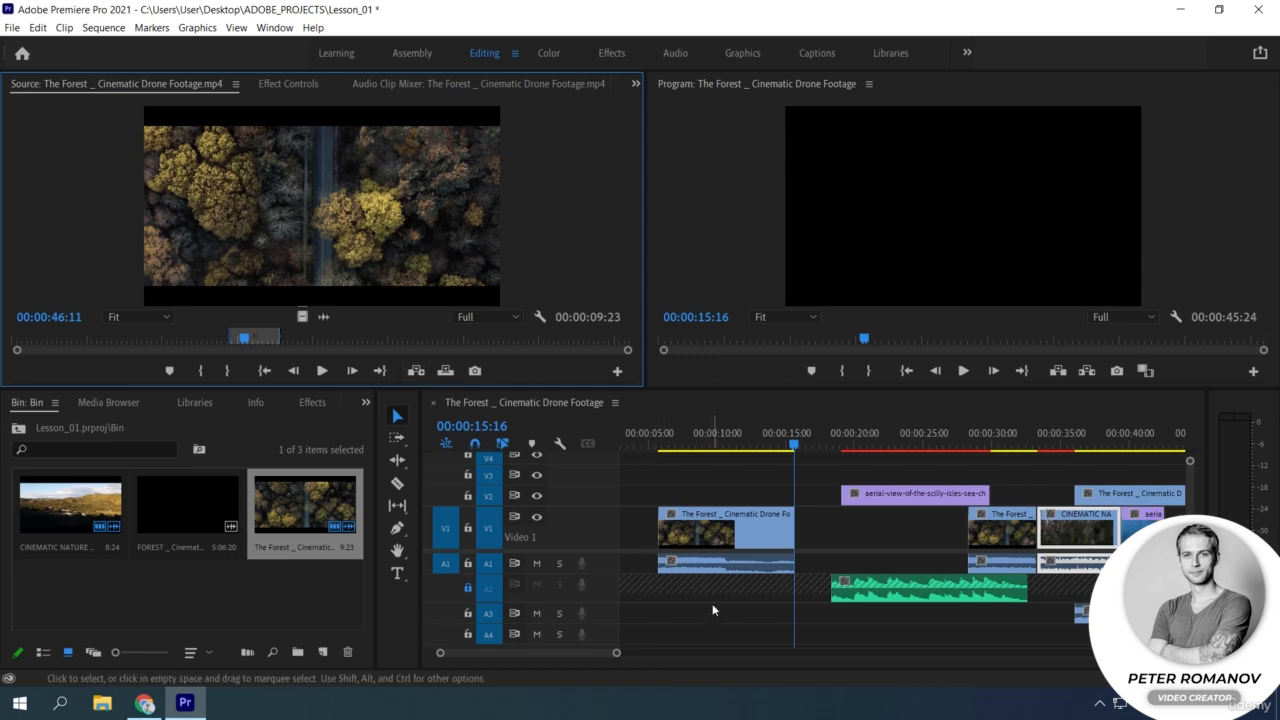
key(ctrl+z)
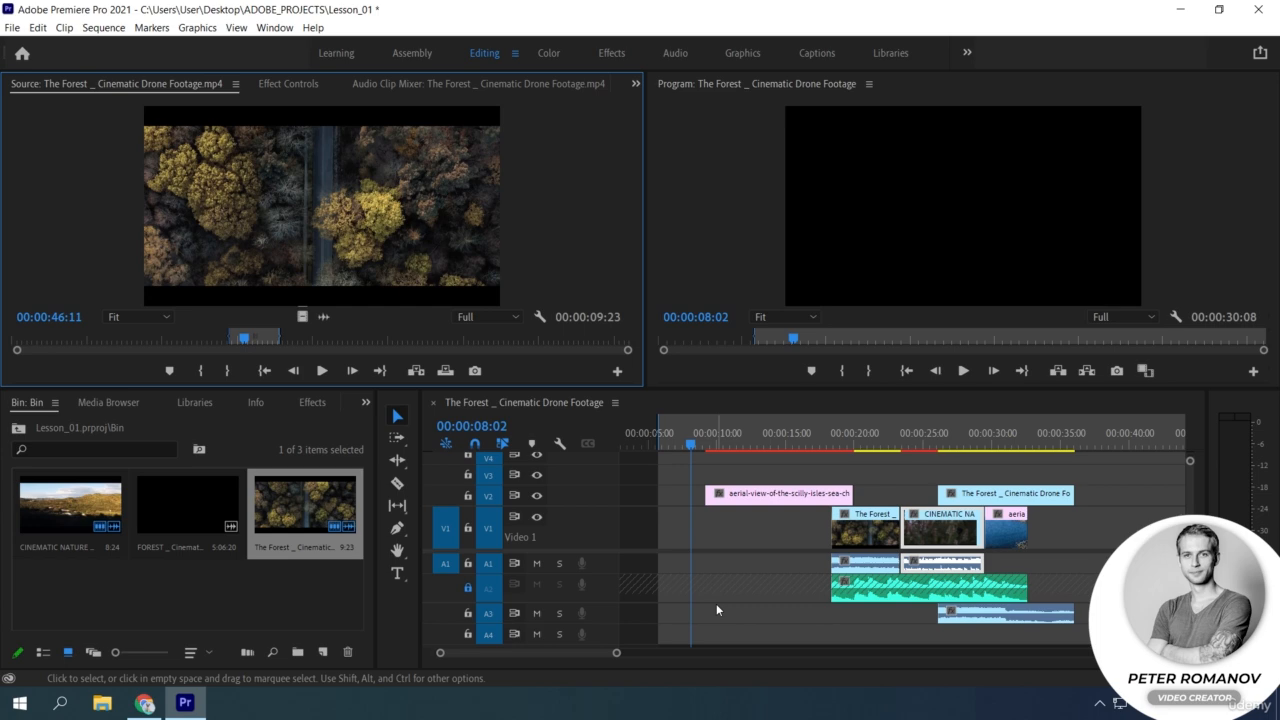
Revert the source In point set at 00:00:46:11 and clear the In and Out points of the sequence.
key(i)
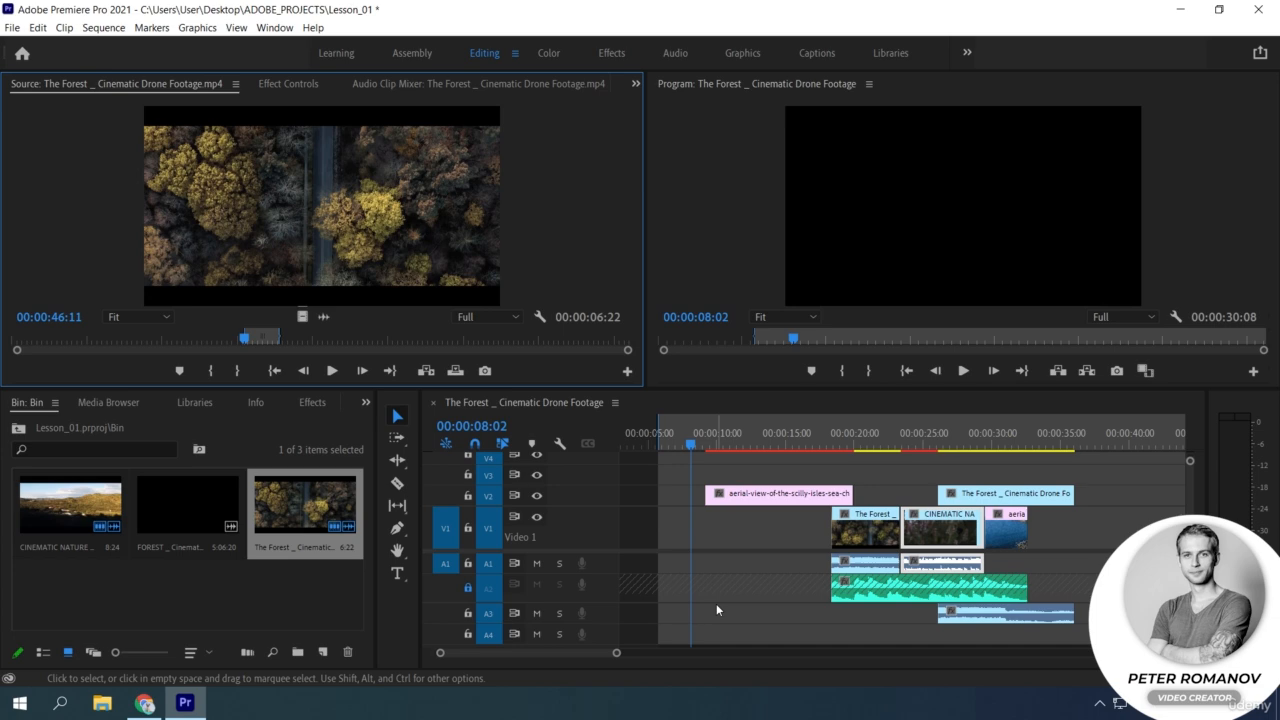
key(ctrl+shift+i)
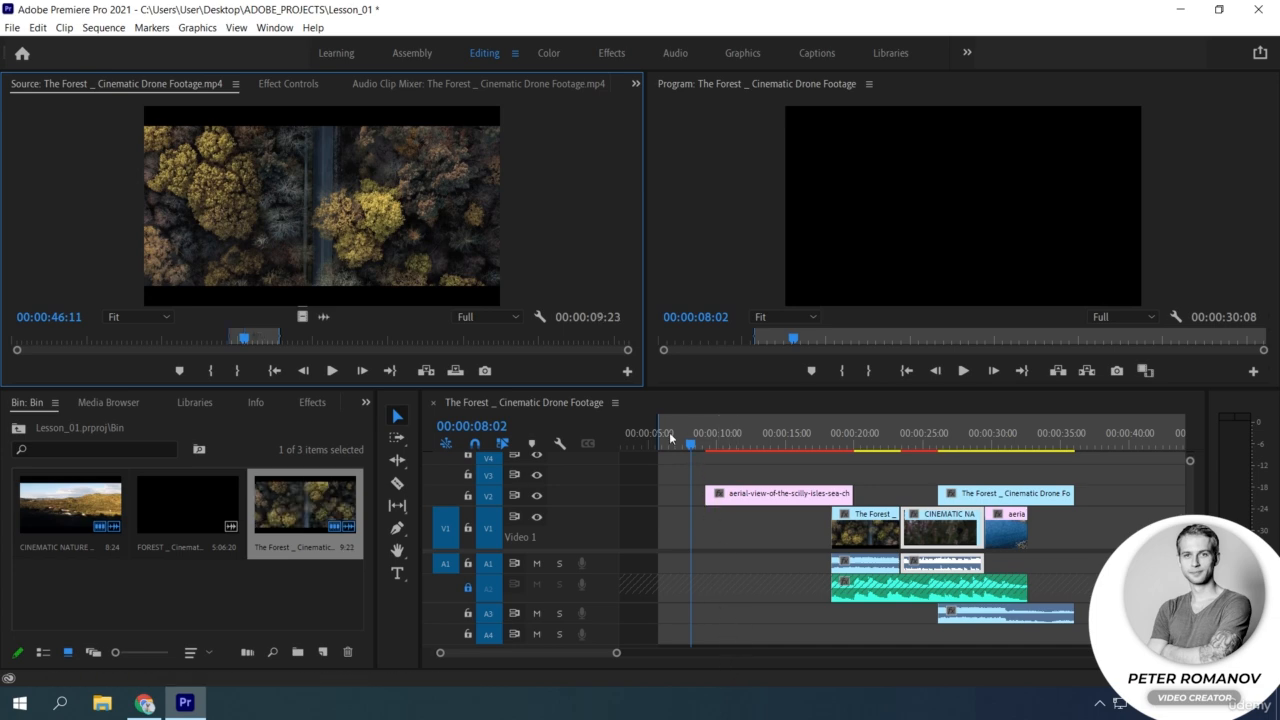
click(645, 416)
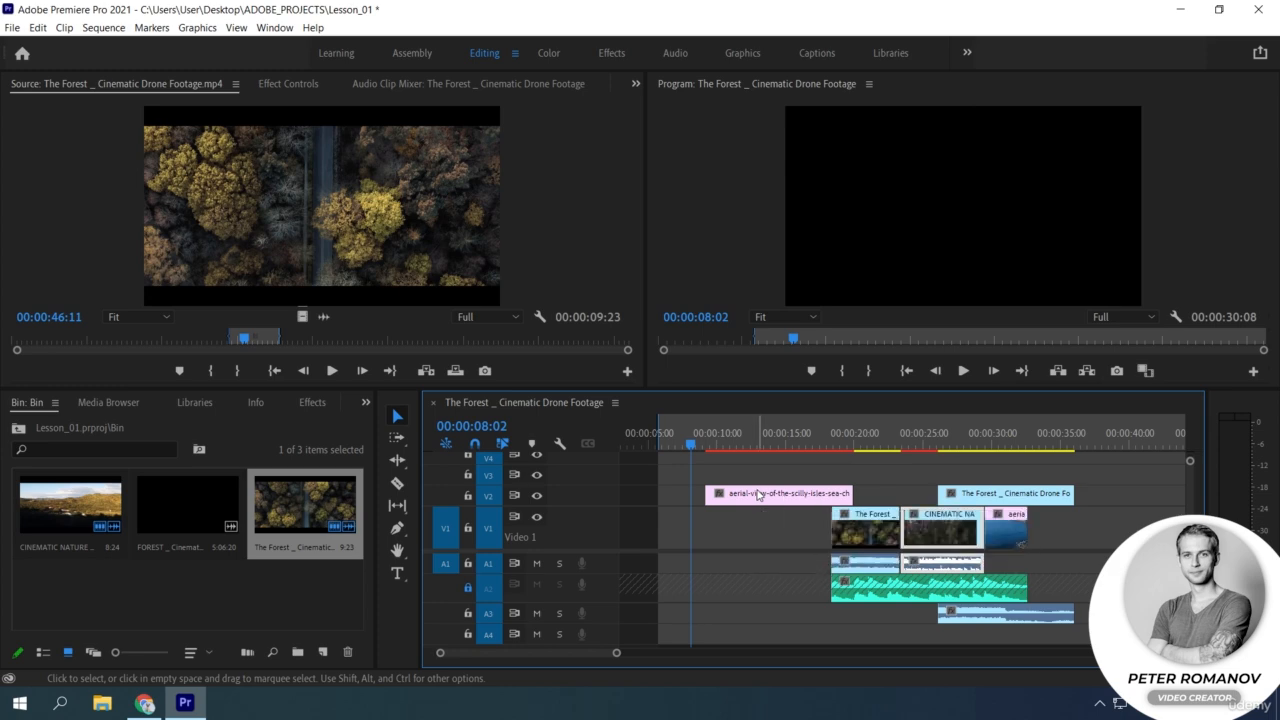
key(ctrl+shift+x)
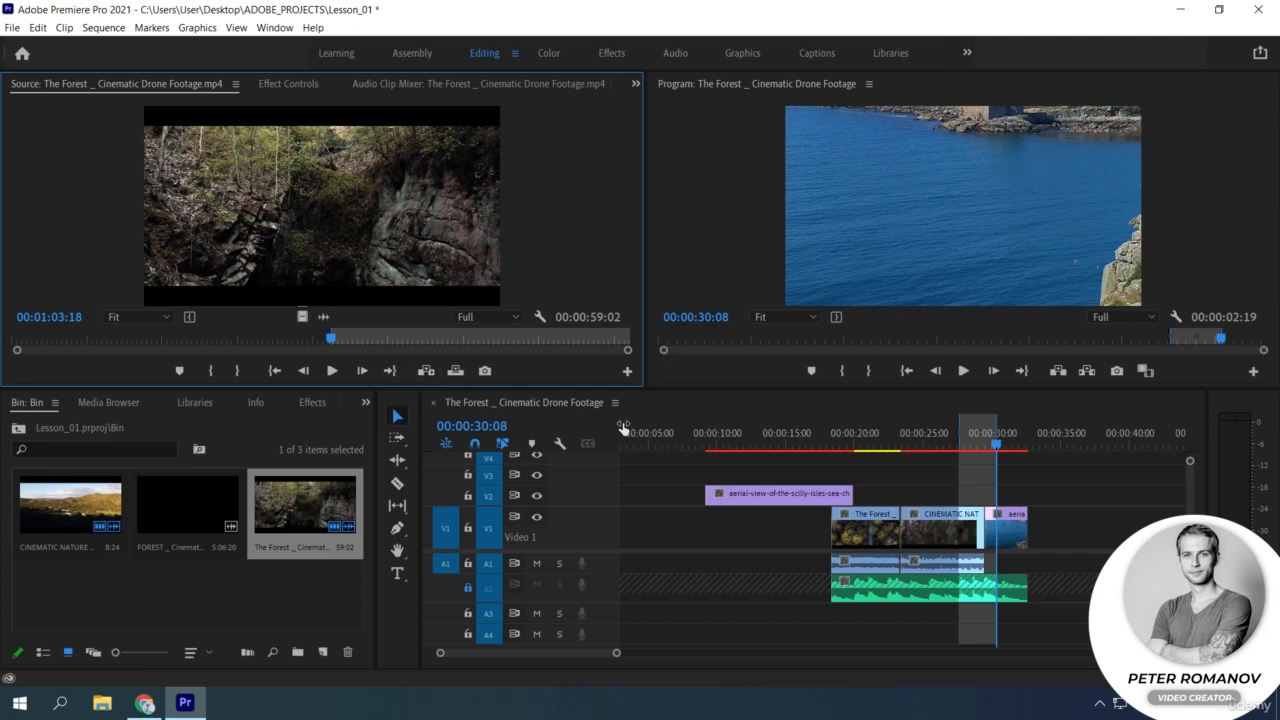
Try overwriting the sequence's marked range ending at 00:00:30:08 with The Forest footage from source In point 00:01:03:18, and undo the edit.
click(458, 376)
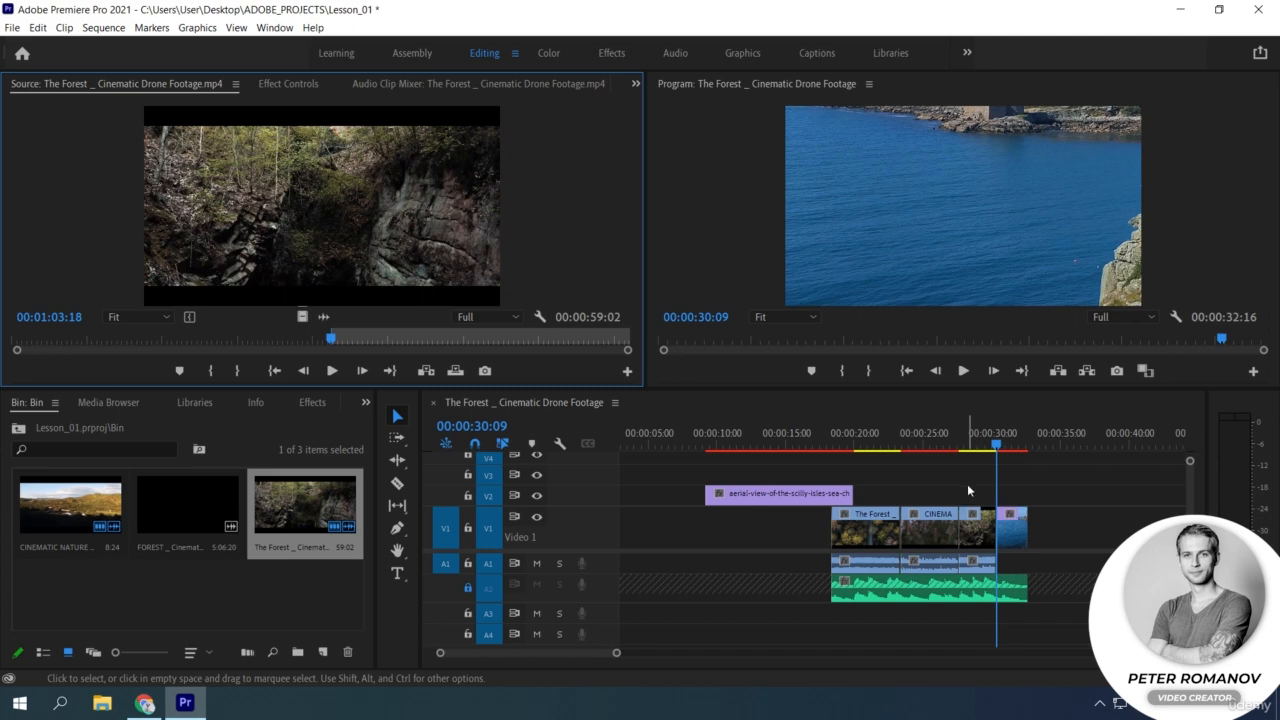
key(ctrl+z)
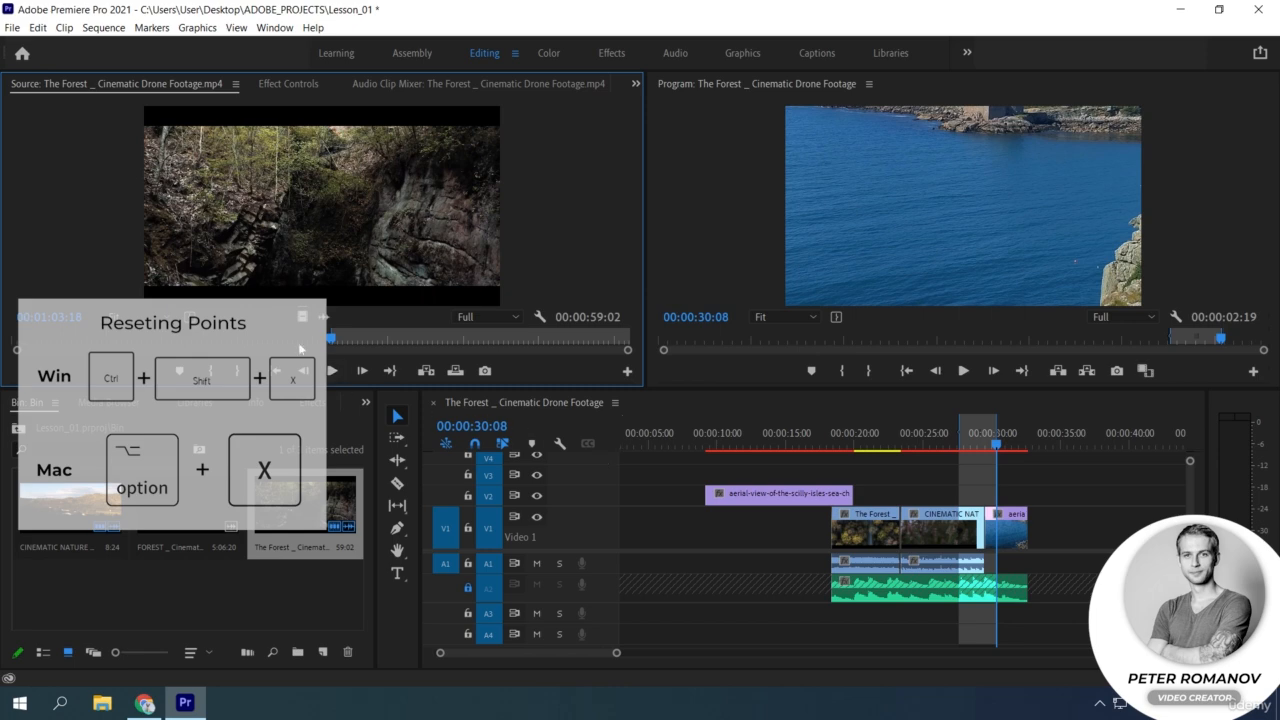
drag(345, 345, 393, 343)
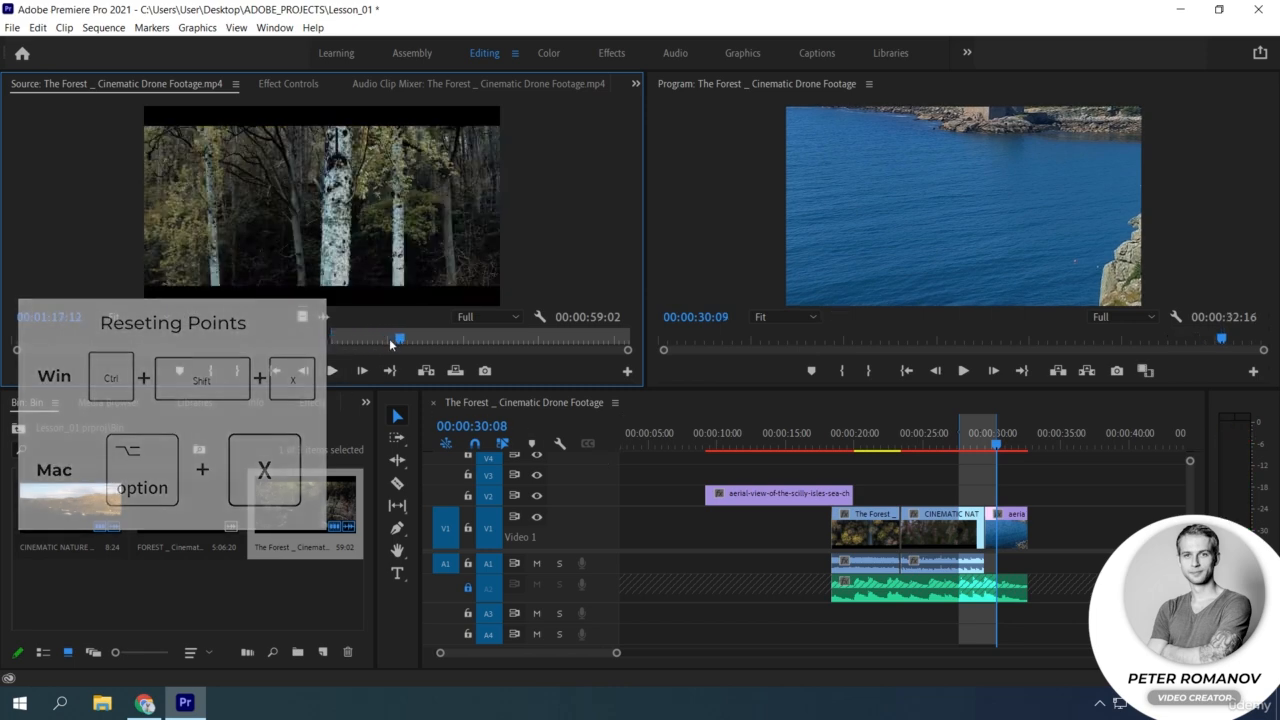
key(ctrl+shift+x)
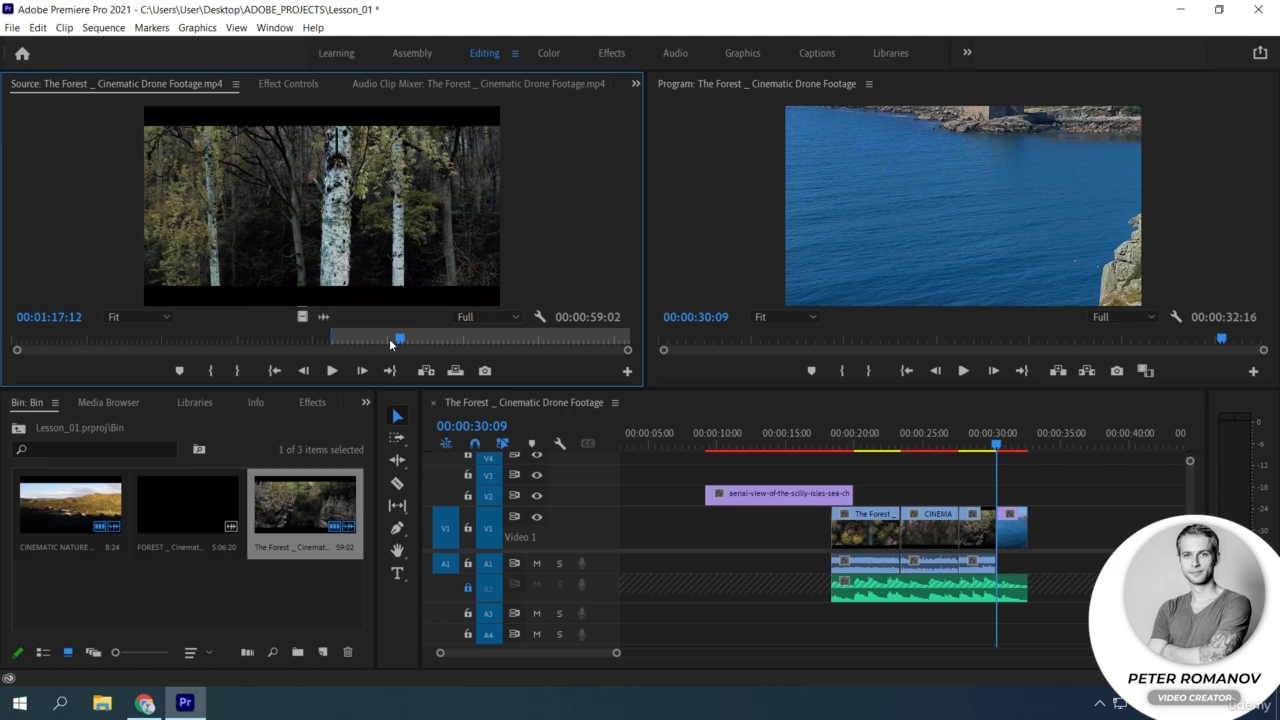
key(ctrl+z)
key(ctrl+z)
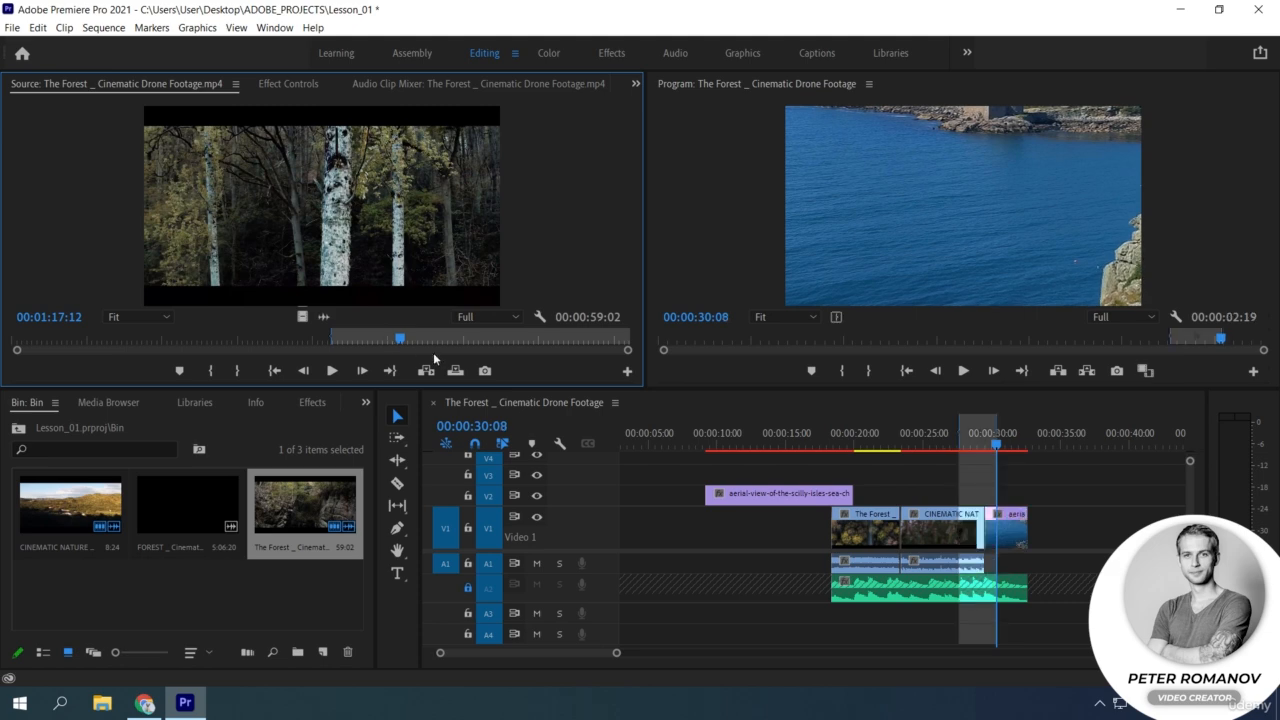
Clear The Forest footage's source In and Out points and mark a new source Out point at 00:01:20:08.
click(291, 343)
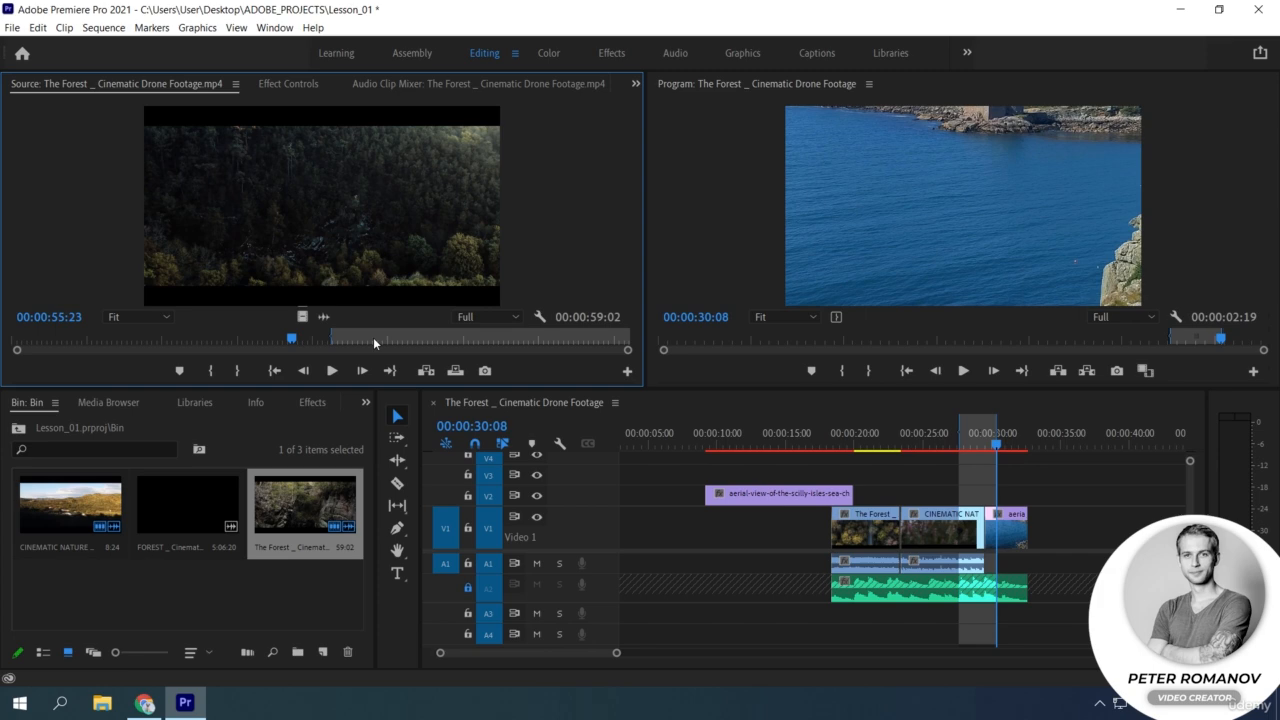
key(ctrl+shift+x)
click(417, 341)
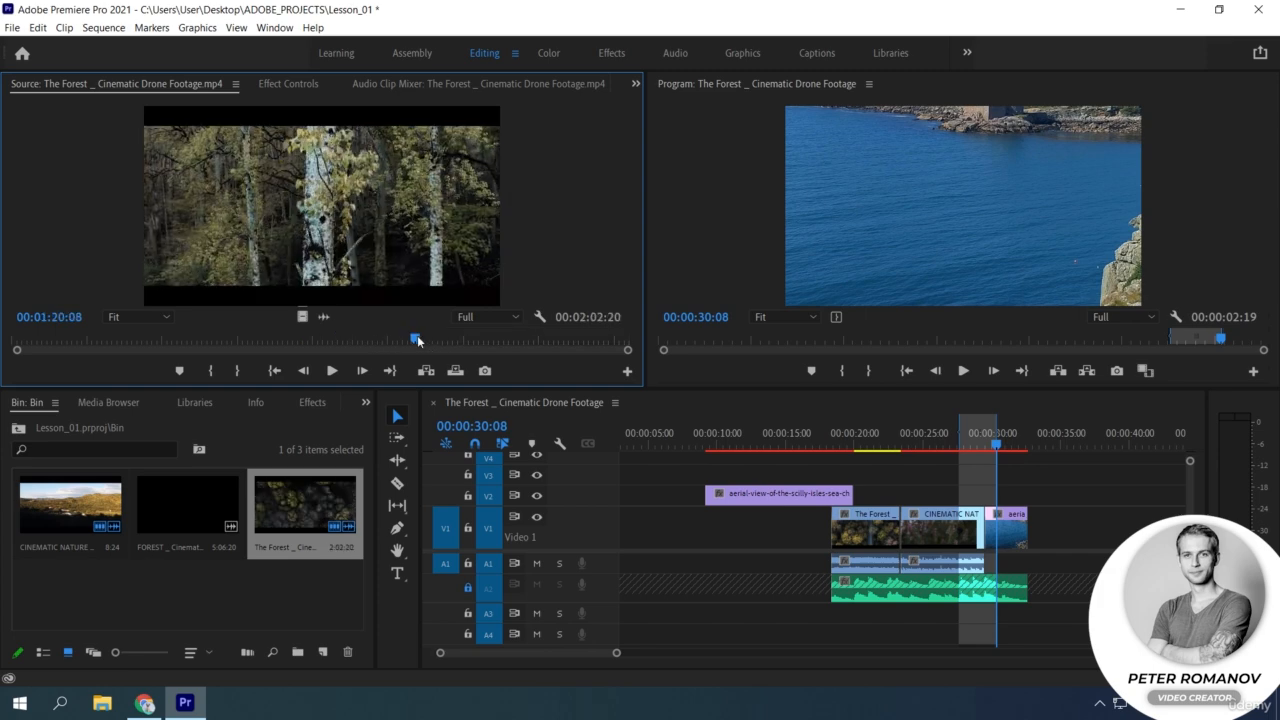
key(o)
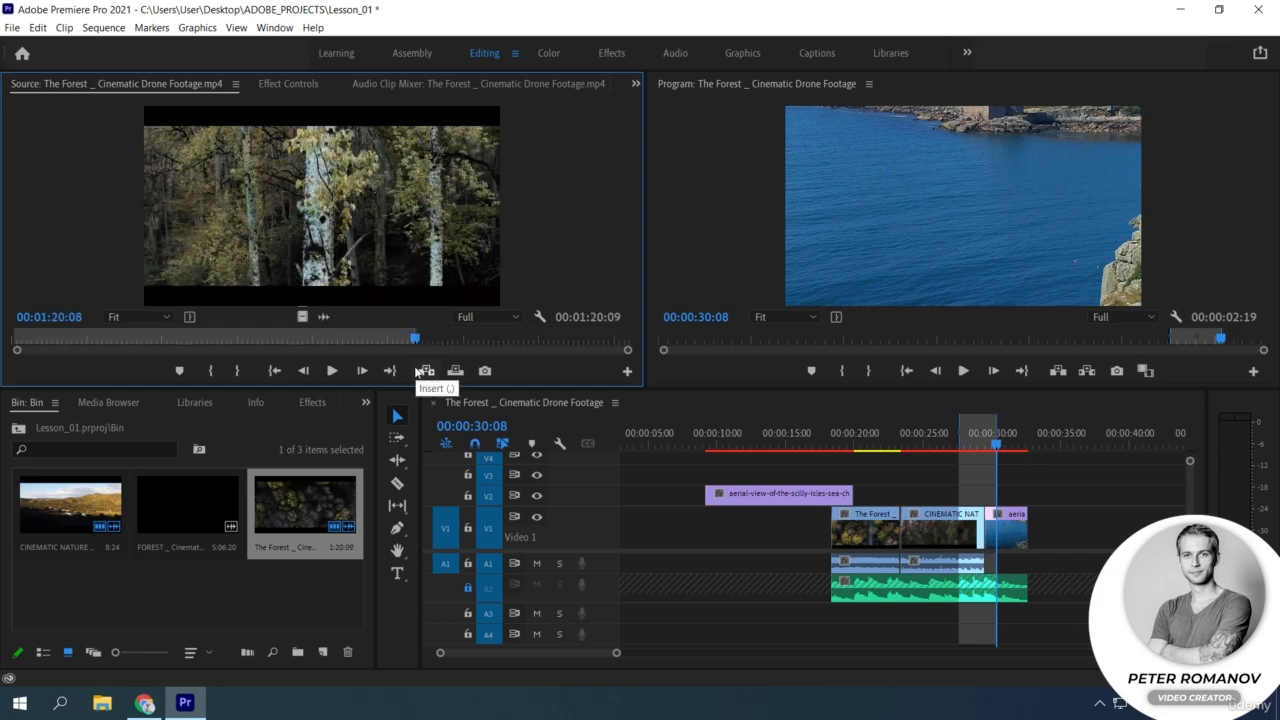